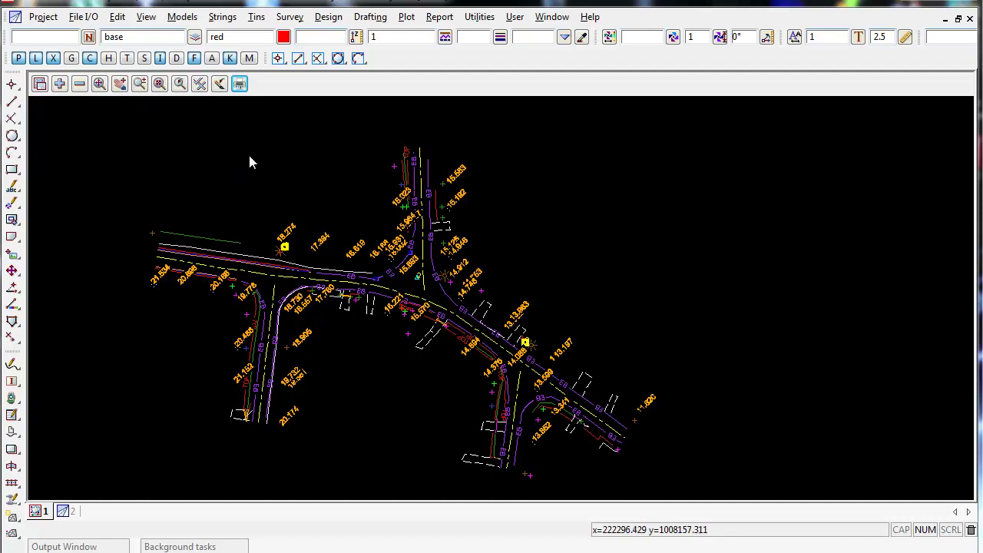
Open the Plan Plot and Quick Sheet Plot dialogs for plan view 1, arranged side by side
{"action": "left_click", "coordinate": [240, 83]}
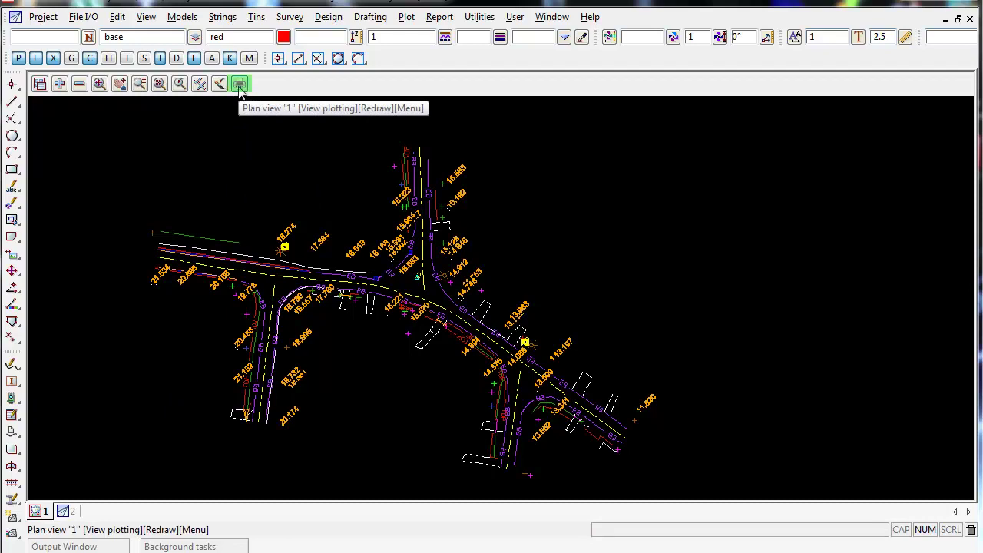
{"action": "left_click_drag", "start_coordinate": [273, 85], "coordinate": [314, 87]}
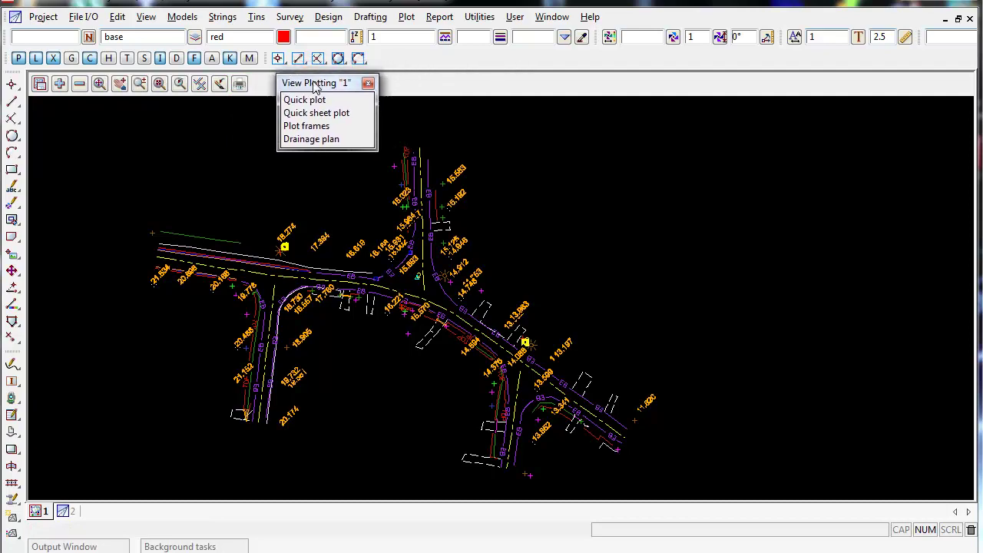
{"action": "left_click", "coordinate": [306, 101]}
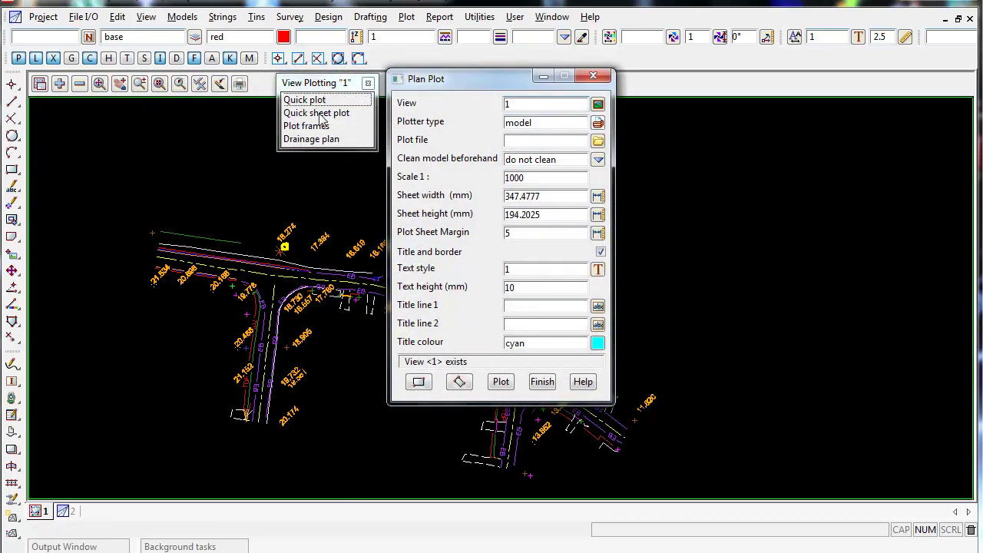
{"action": "left_click", "coordinate": [317, 113]}
{"action": "mouse_move", "coordinate": [430, 120]}
{"action": "left_mouse_down"}
{"action": "mouse_move", "coordinate": [735, 109]}
{"action": "mouse_move", "coordinate": [744, 91]}
{"action": "left_mouse_up"}
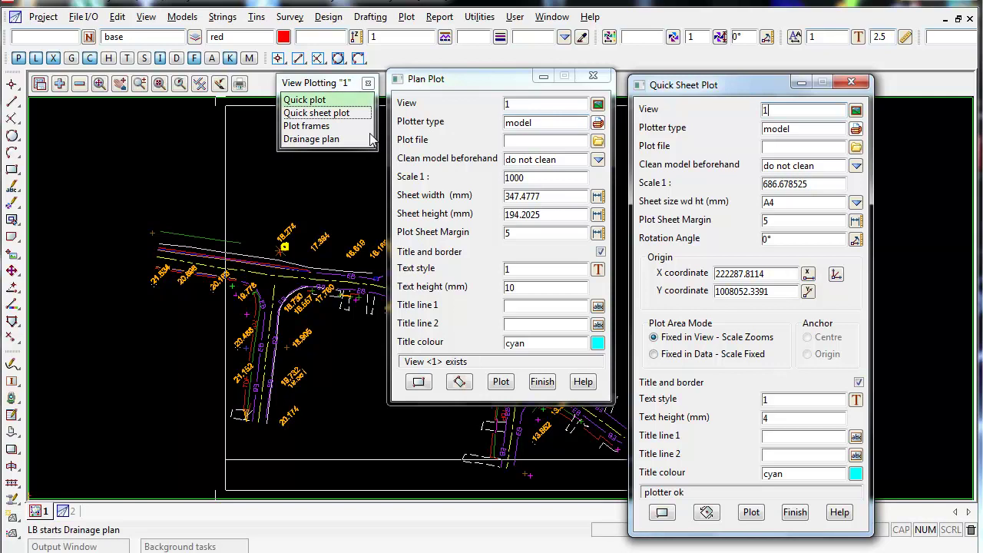
{"action": "mouse_move", "coordinate": [450, 86]}
{"action": "left_mouse_down"}
{"action": "mouse_move", "coordinate": [455, 132]}
{"action": "mouse_move", "coordinate": [455, 76]}
{"action": "left_mouse_up"}
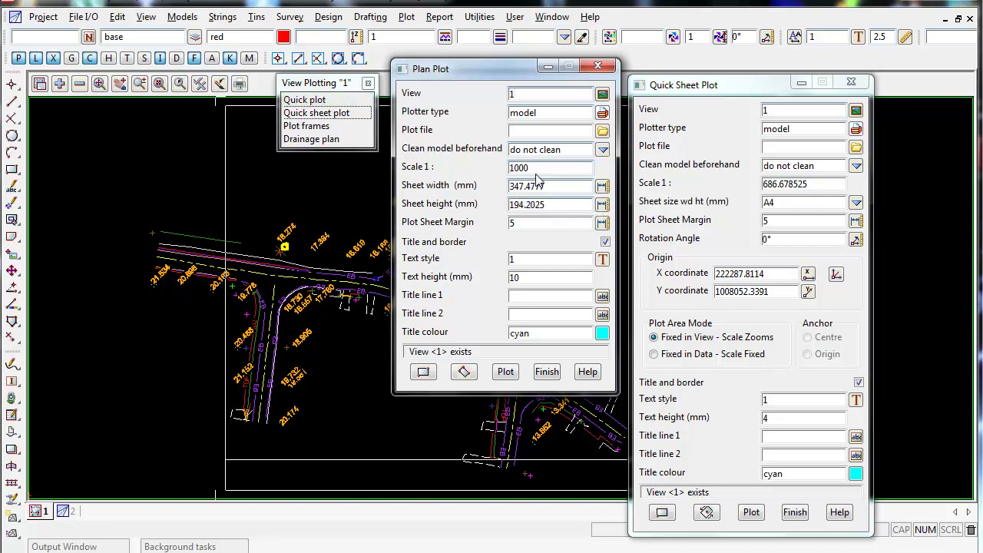
Set the Plan Plot scale to 1:500 and the sheet width to 1000 mm
{"action": "left_click", "coordinate": [536, 169]}
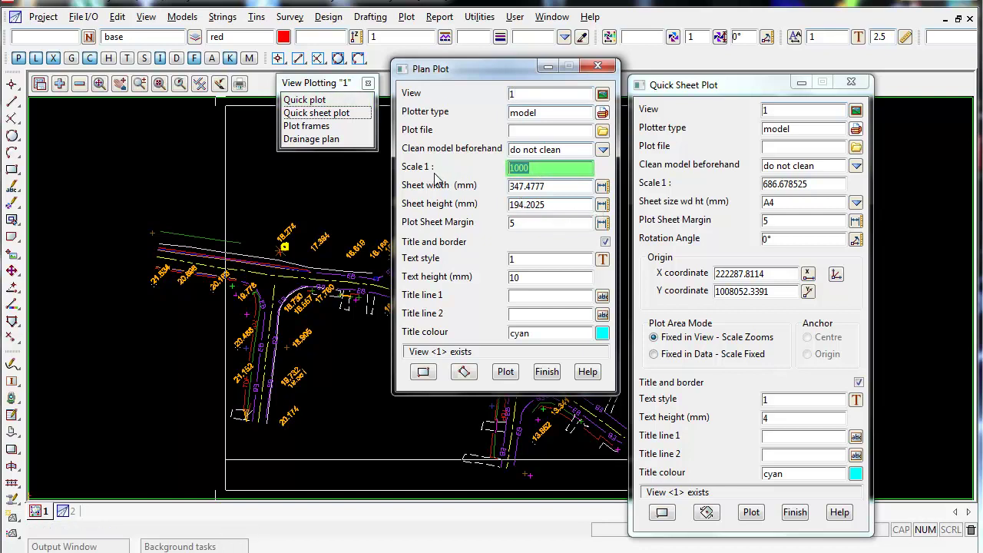
{"action": "type", "text": "5"}
{"action": "key", "text": "Return"}
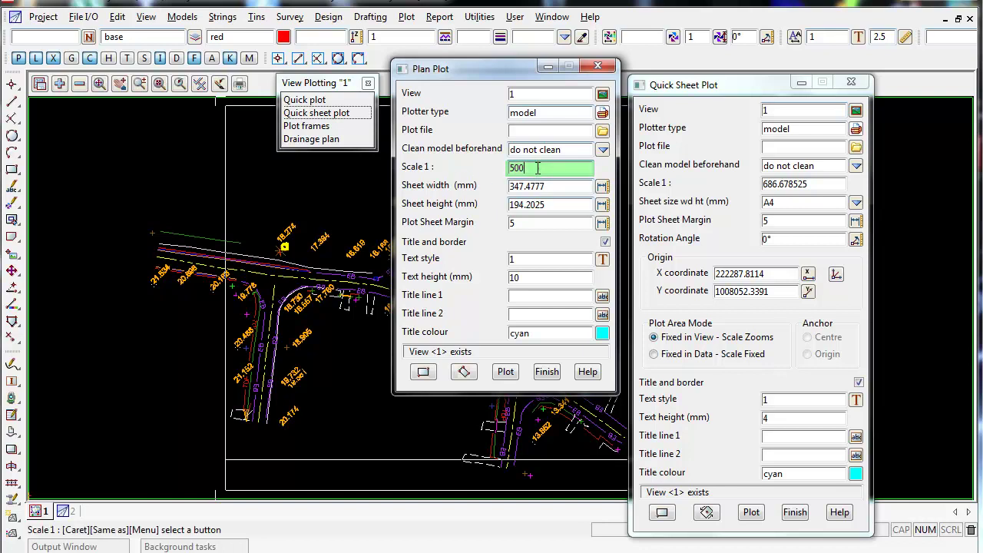
{"action": "left_click", "coordinate": [550, 186]}
{"action": "left_click", "coordinate": [558, 205]}
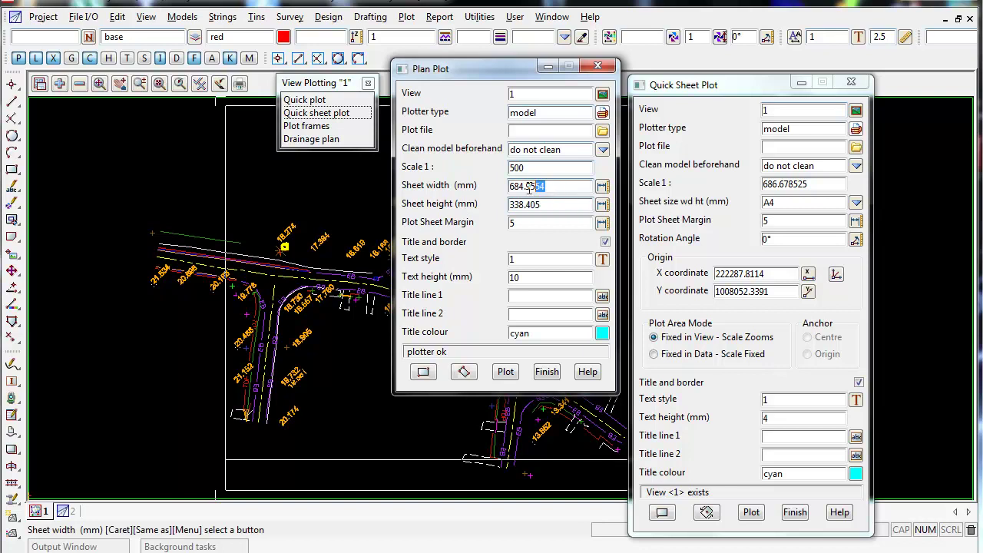
{"action": "left_click", "coordinate": [511, 187]}
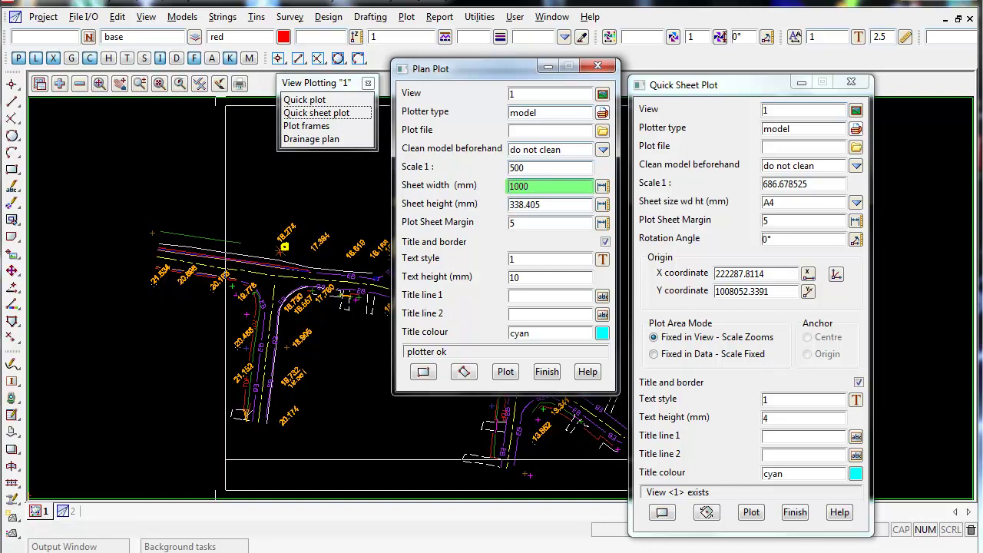
{"action": "key", "text": "Return"}
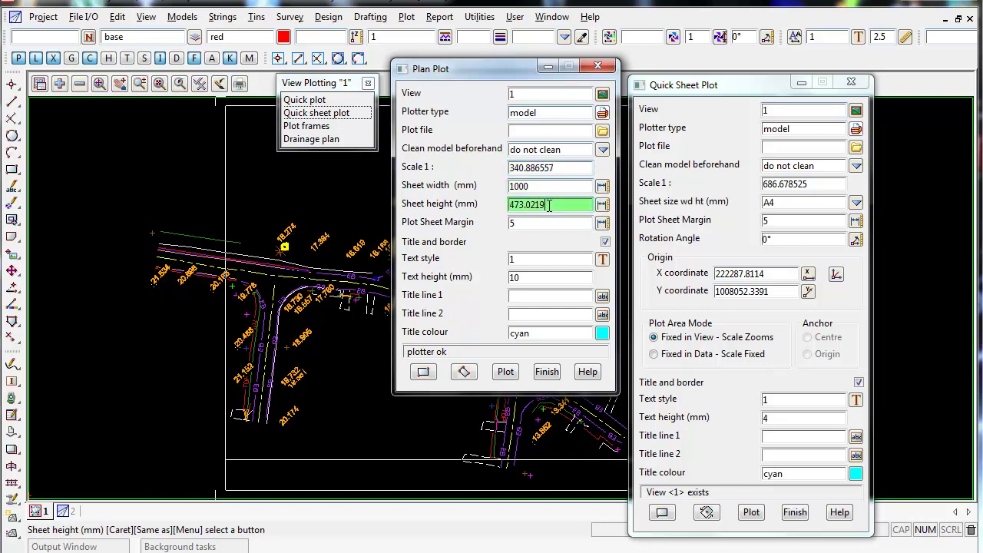
{"action": "left_click", "coordinate": [540, 186]}
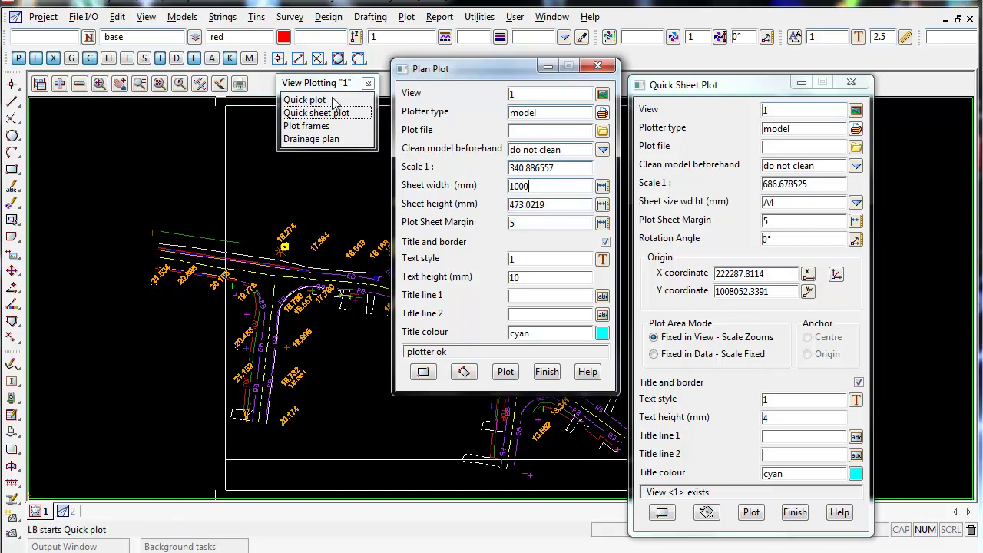
{"action": "left_click", "coordinate": [353, 116]}
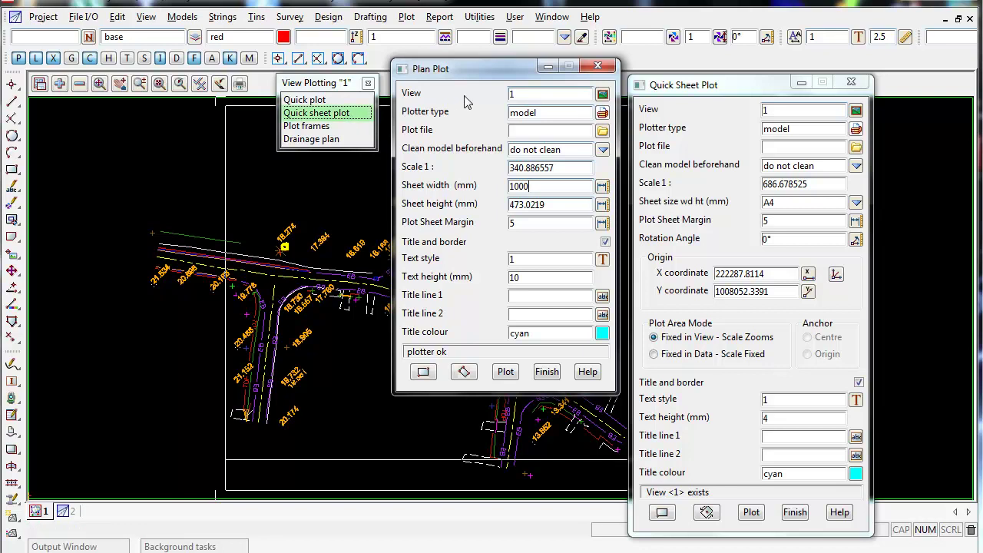
Close Plan Plot and set the Quick Sheet Plot scale to 1:1000, keeping the A4 sheet
{"action": "left_click", "coordinate": [603, 66]}
{"action": "left_click_drag", "start_coordinate": [690, 90], "coordinate": [696, 67]}
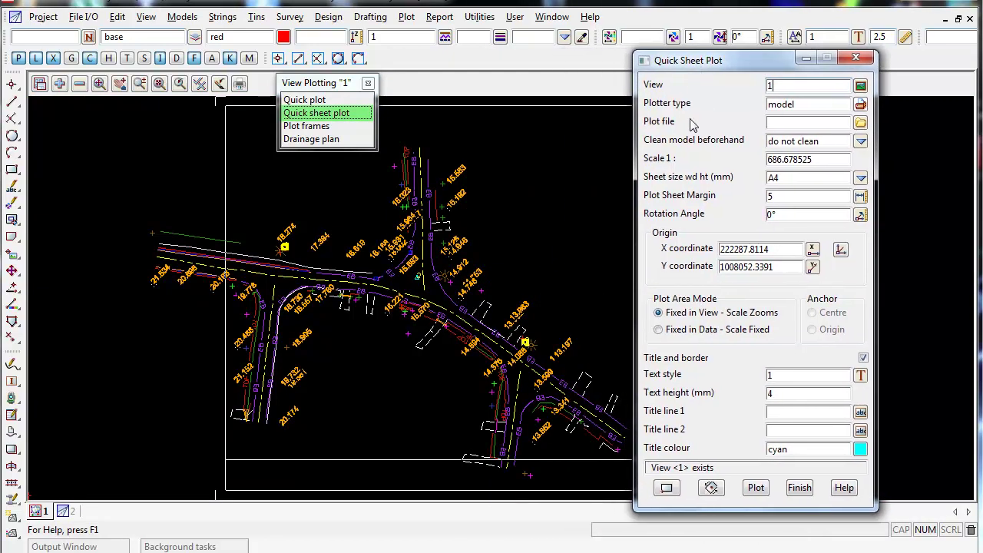
{"action": "double_click", "coordinate": [820, 161]}
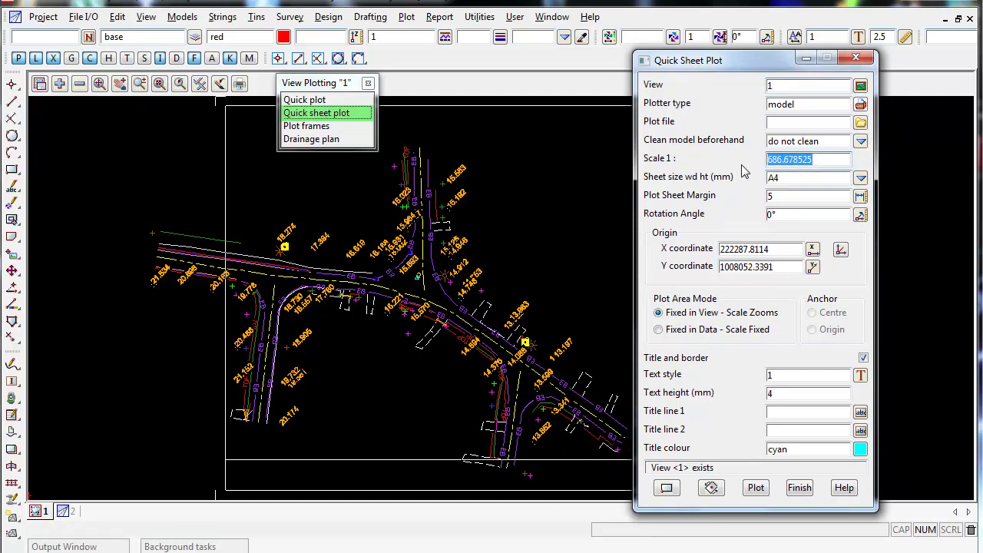
{"action": "type", "text": "1000"}
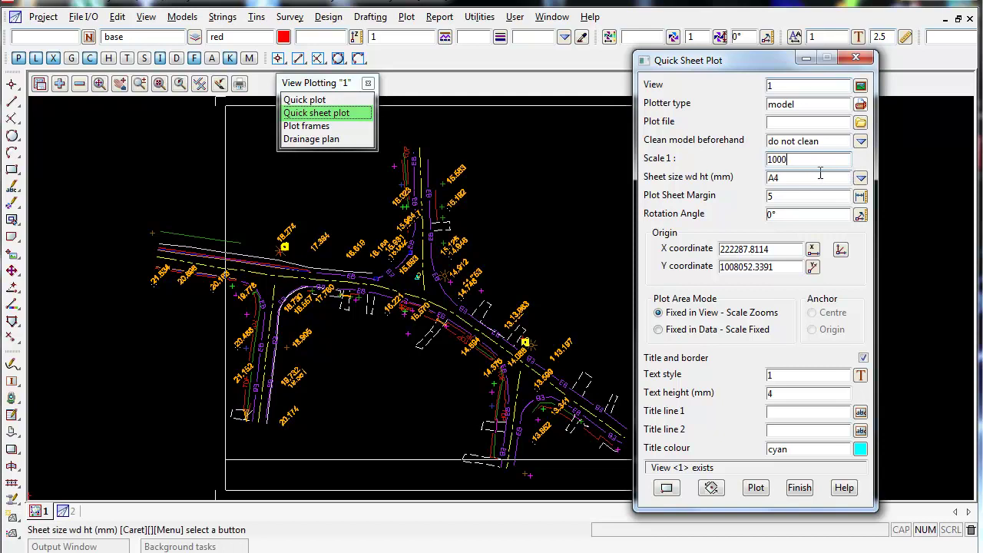
{"action": "key", "text": "Return"}
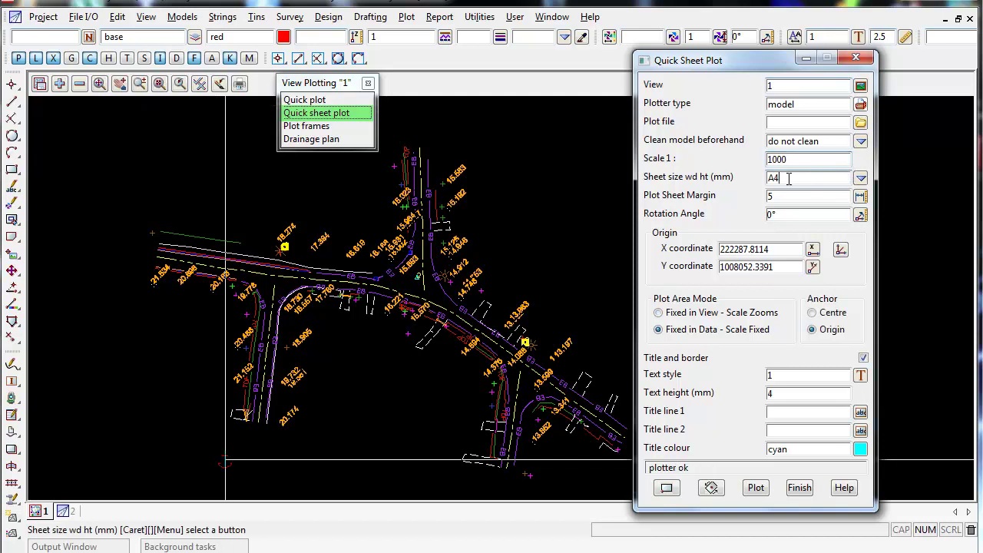
{"action": "left_click", "coordinate": [861, 177]}
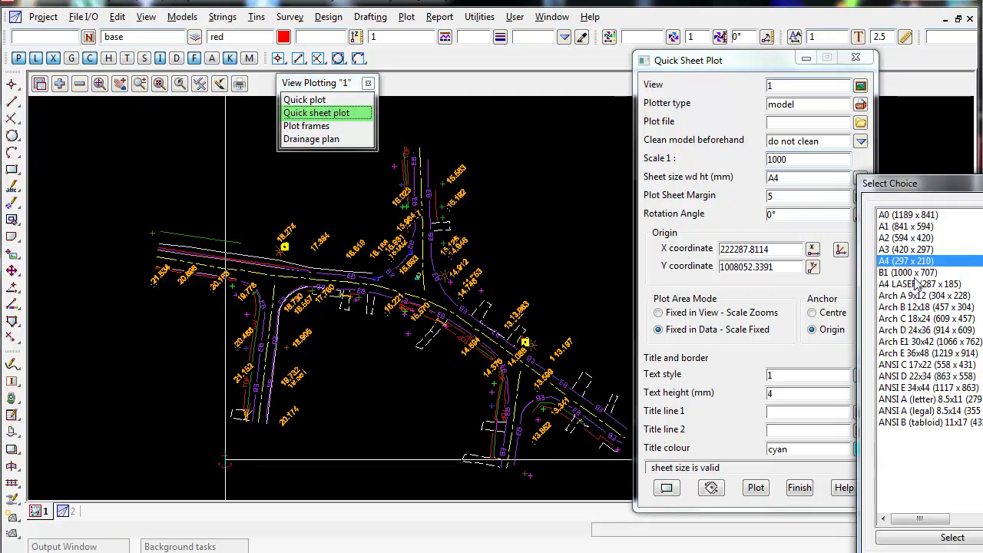
{"action": "key", "text": "Return"}
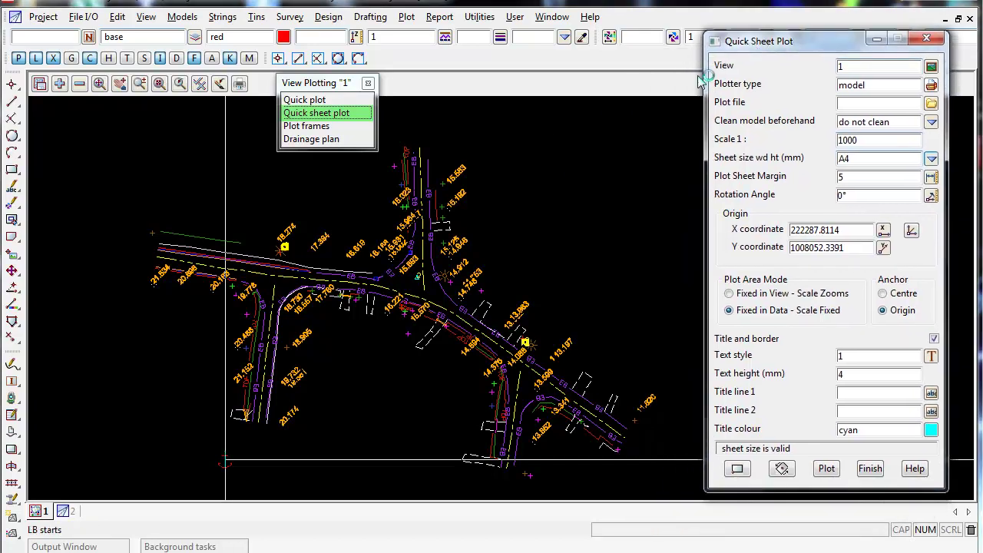
{"action": "left_click_drag", "start_coordinate": [684, 60], "coordinate": [754, 40]}
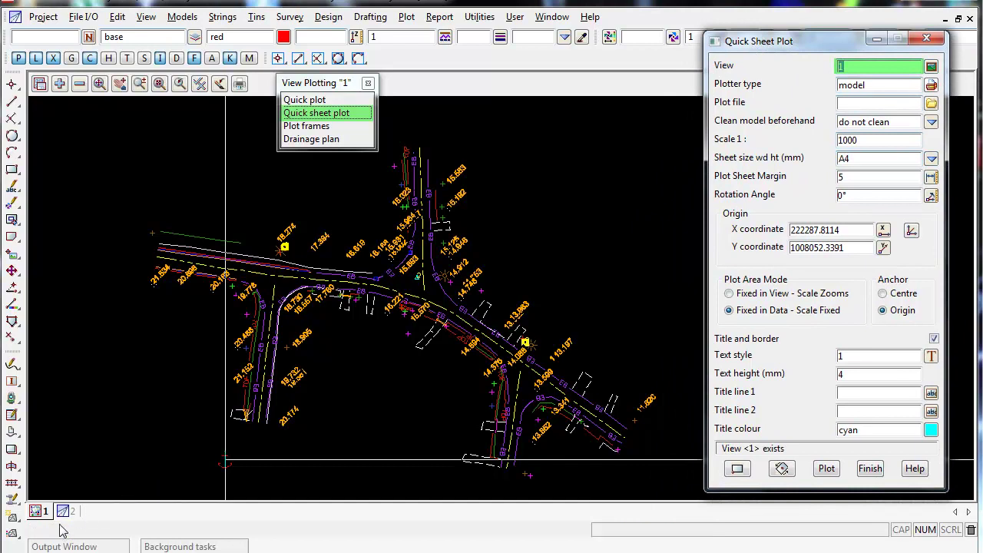
{"action": "left_click", "coordinate": [37, 513]}
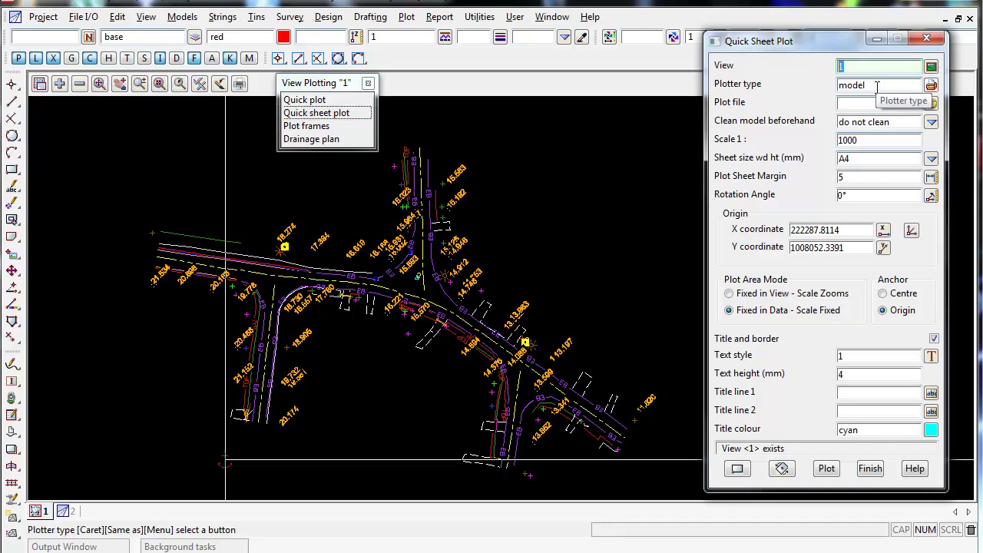
Browse the Select Plotter list (DWG, DXF, microstation, pdf_writer, raster) and pick the windows plotter
{"action": "left_click_drag", "start_coordinate": [807, 41], "coordinate": [555, 65]}
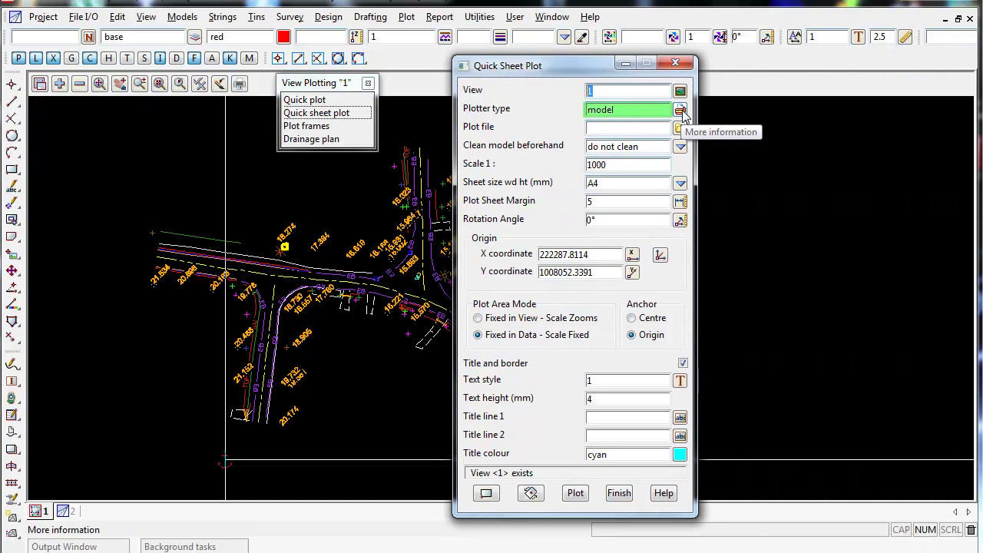
{"action": "left_click", "coordinate": [680, 111]}
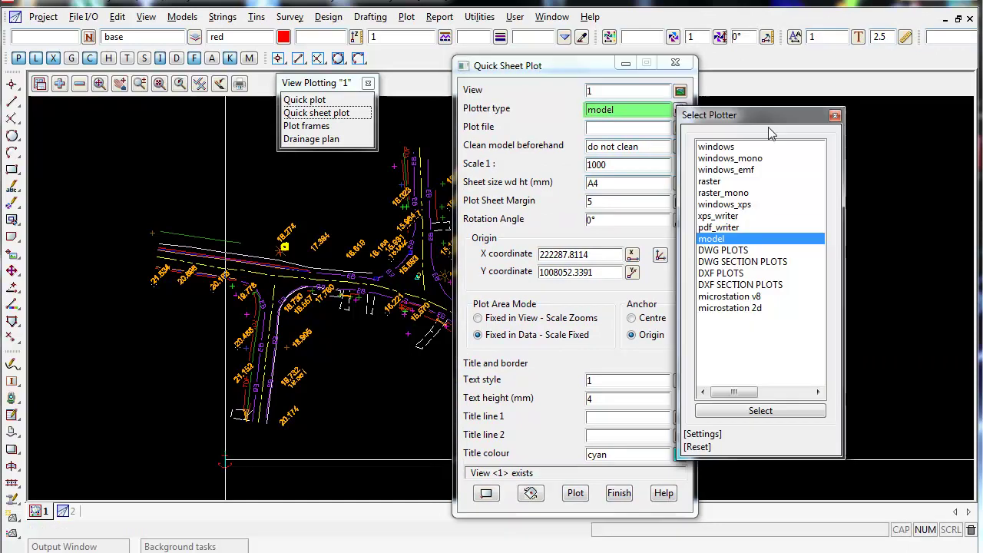
{"action": "left_click", "coordinate": [739, 251]}
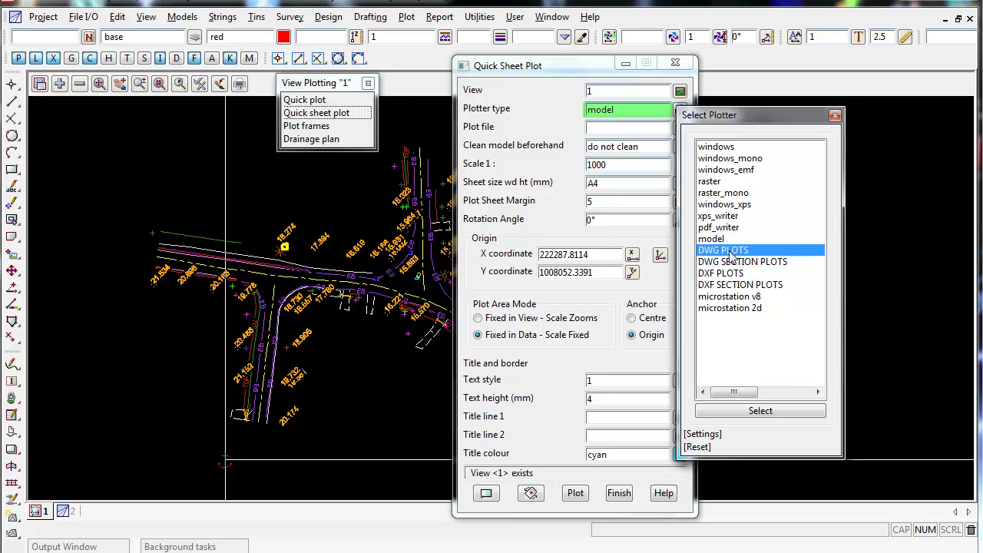
{"action": "left_click", "coordinate": [725, 275]}
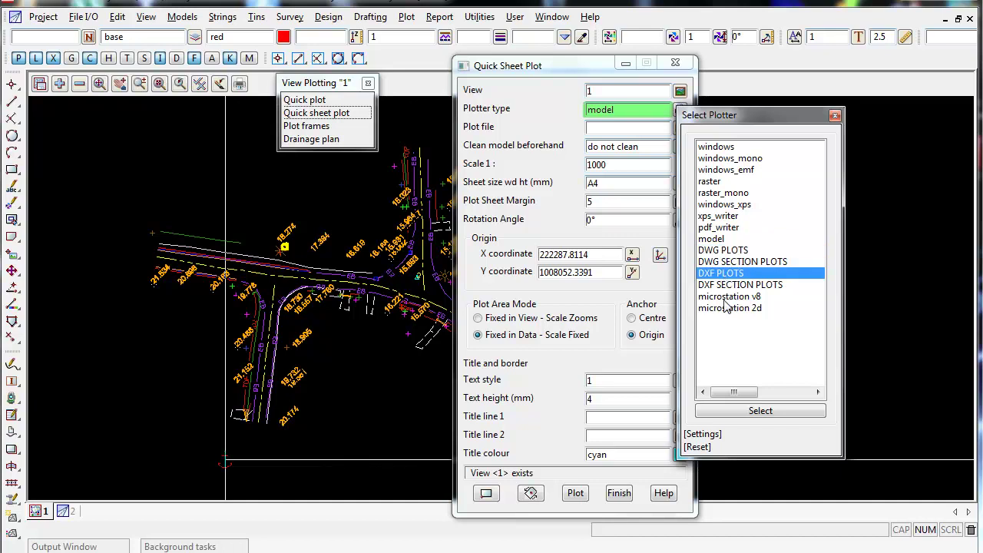
{"action": "left_click", "coordinate": [725, 297]}
{"action": "left_click", "coordinate": [725, 252]}
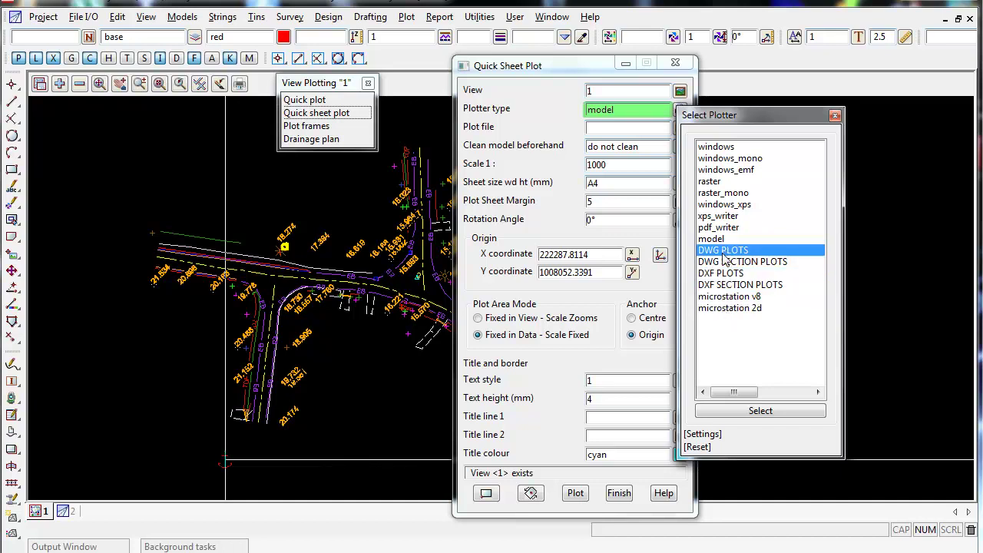
{"action": "left_click", "coordinate": [724, 275]}
{"action": "left_click", "coordinate": [723, 253]}
{"action": "left_click", "coordinate": [722, 297]}
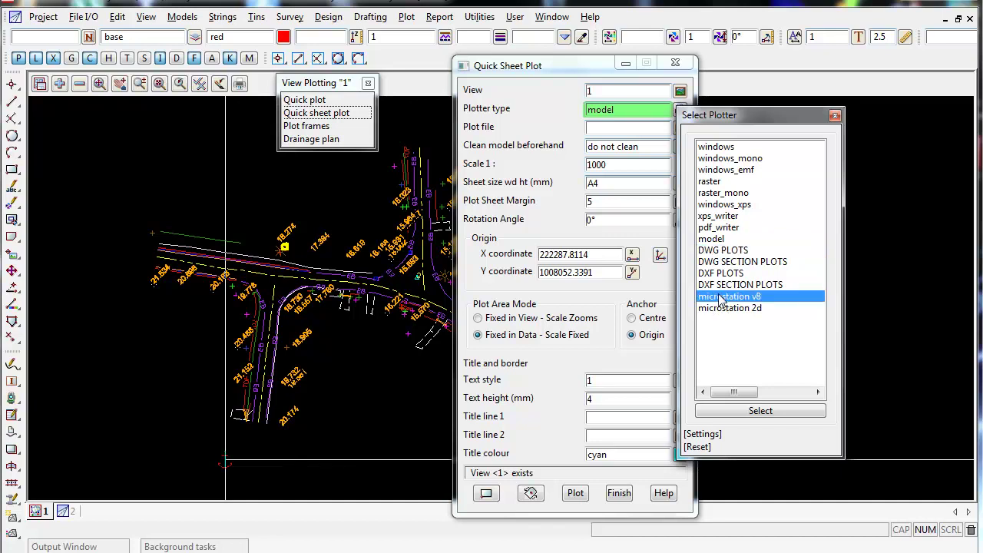
{"action": "left_click", "coordinate": [725, 229]}
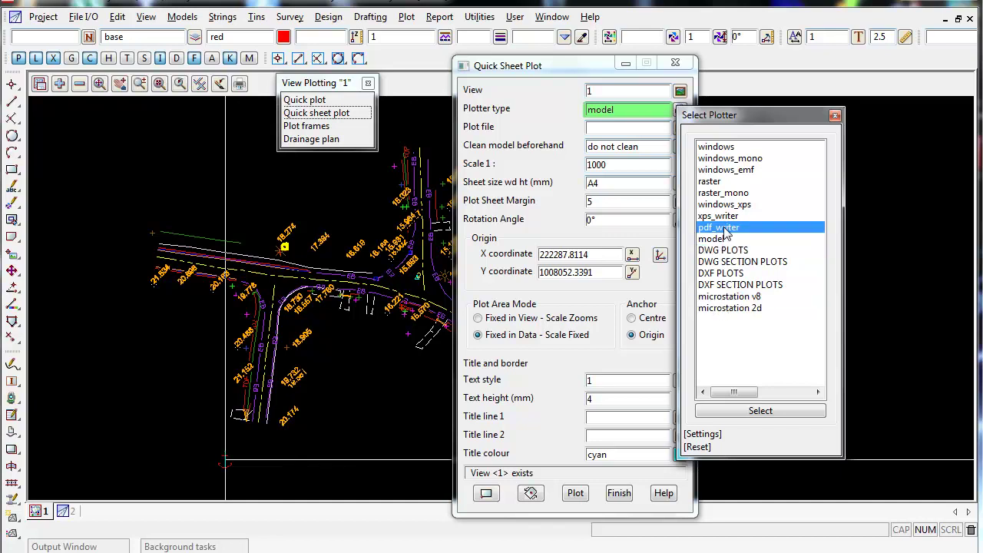
{"action": "left_click", "coordinate": [724, 182]}
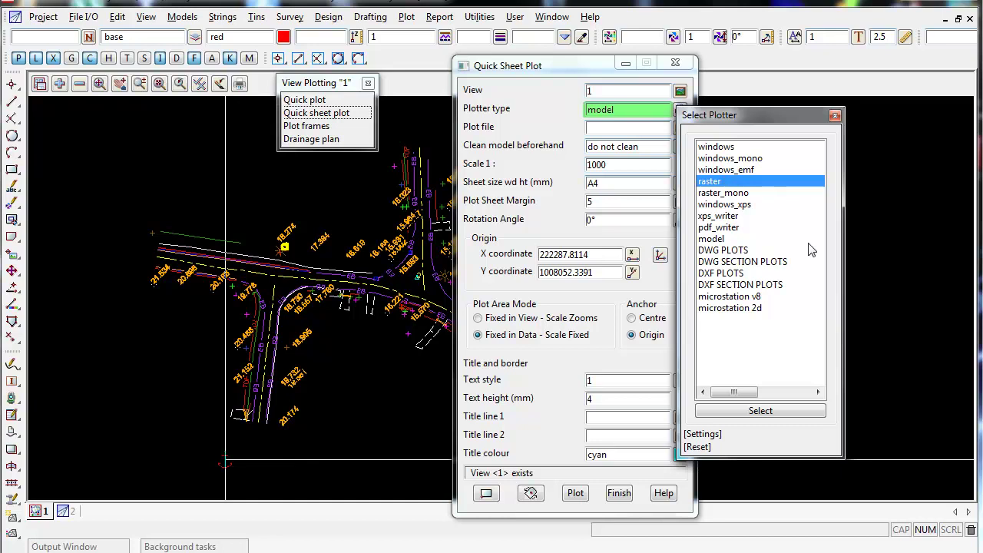
{"action": "left_click", "coordinate": [721, 229]}
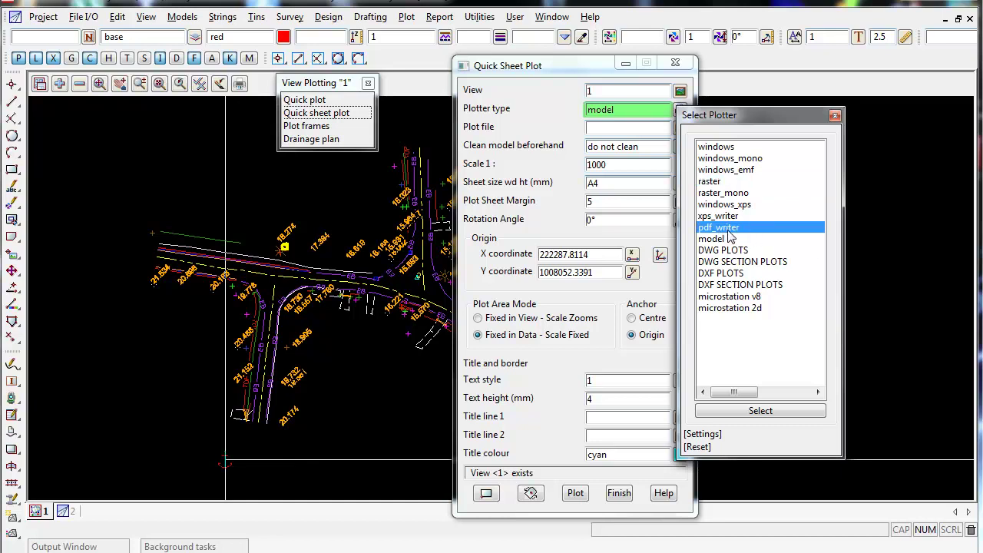
{"action": "left_click", "coordinate": [718, 149]}
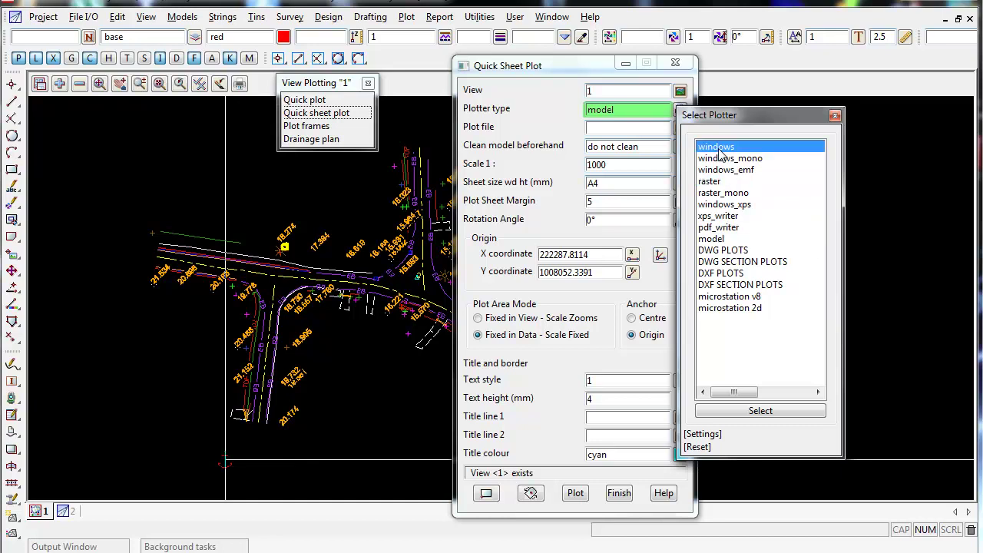
{"action": "left_click", "coordinate": [722, 162]}
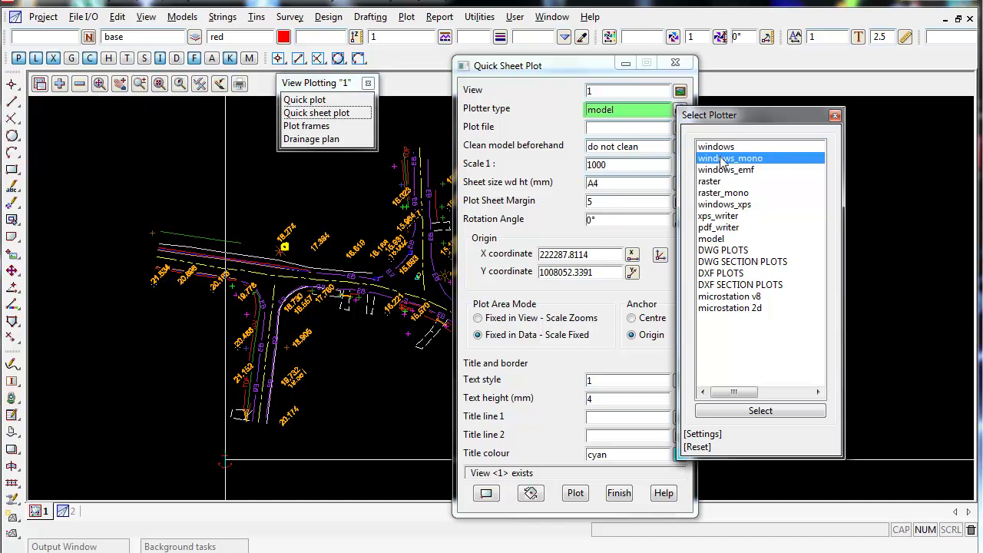
{"action": "left_click", "coordinate": [723, 149]}
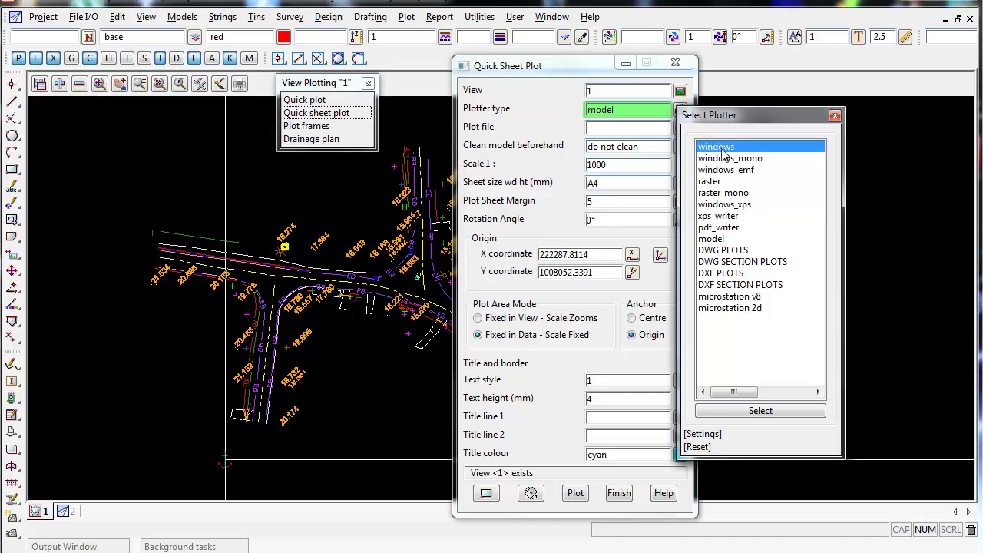
Confirm the windows plotter, look through the printers, then close the print setup without changing the printer
{"action": "left_click", "coordinate": [756, 411]}
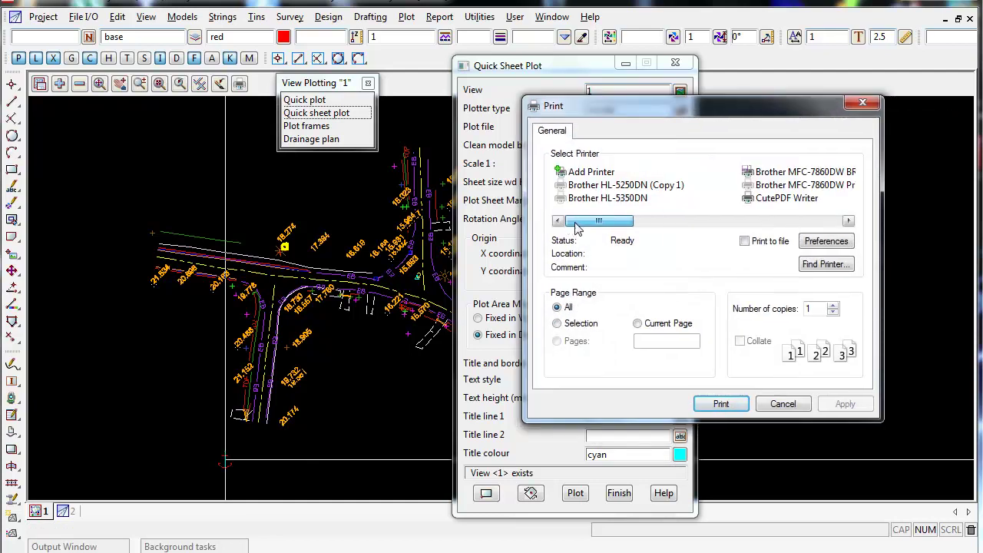
{"action": "left_click_drag", "start_coordinate": [571, 224], "coordinate": [698, 233]}
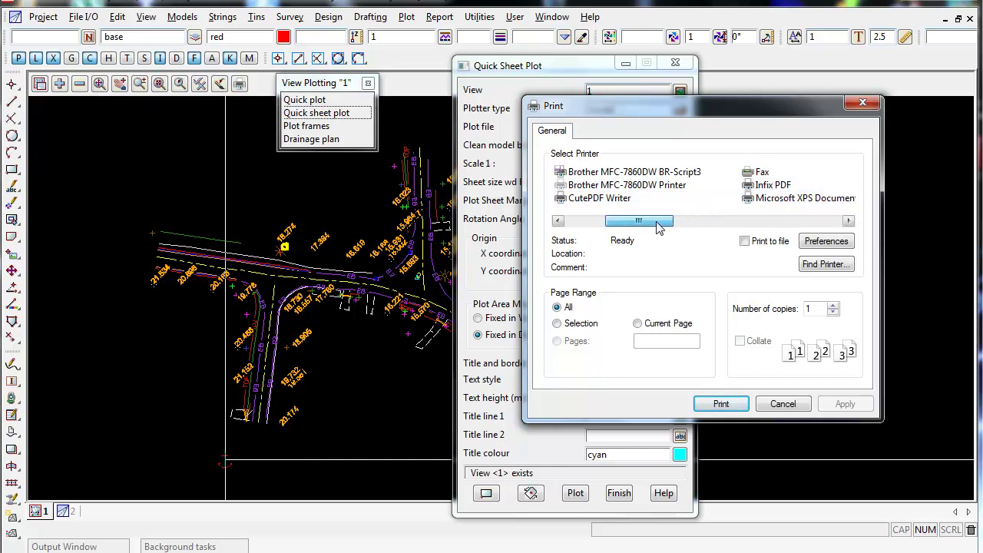
{"action": "left_click", "coordinate": [630, 198]}
{"action": "left_click_drag", "start_coordinate": [679, 229], "coordinate": [611, 227]}
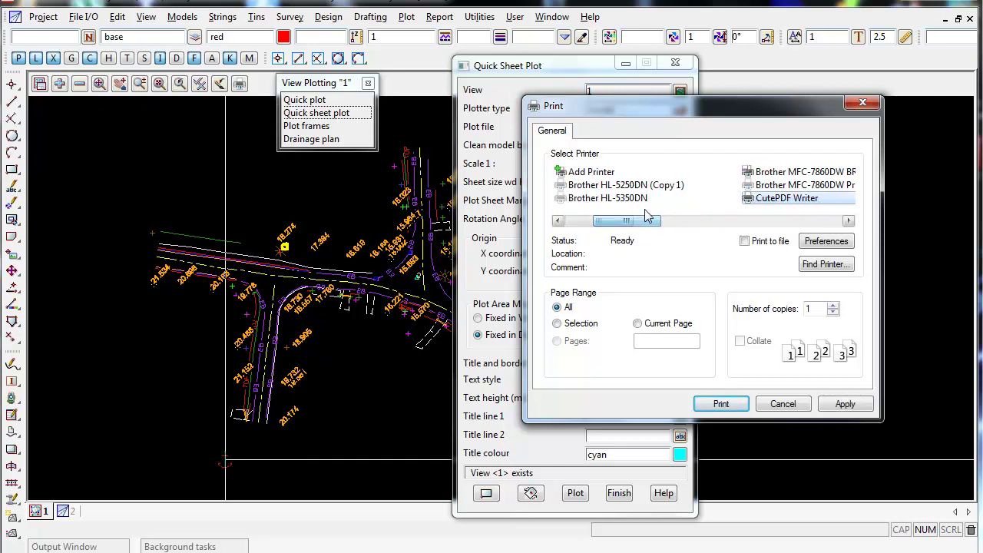
{"action": "left_click", "coordinate": [799, 185]}
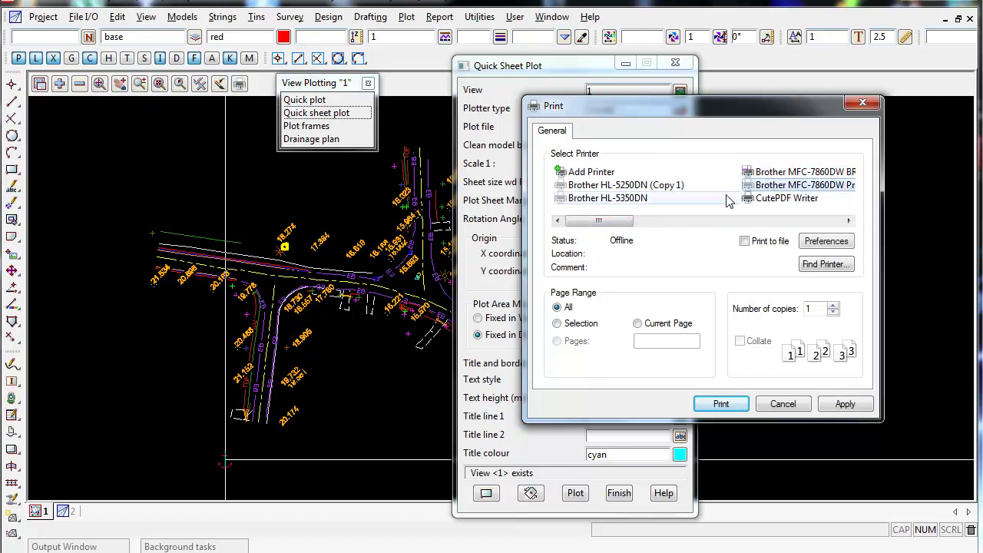
{"action": "left_click", "coordinate": [638, 198]}
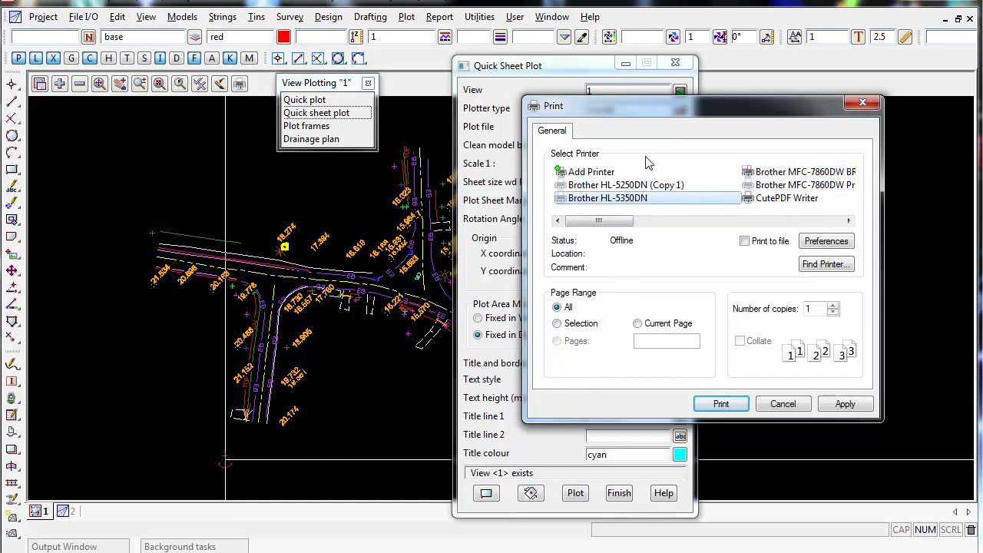
{"action": "left_click", "coordinate": [854, 106]}
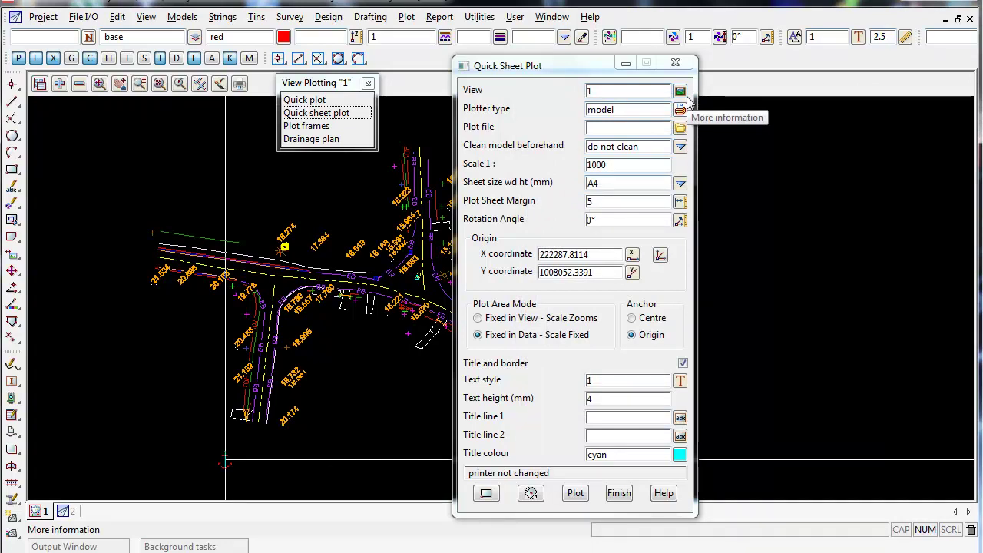
Set the Quick Sheet Plot file name to plot.hp
{"action": "double_click", "coordinate": [622, 109]}
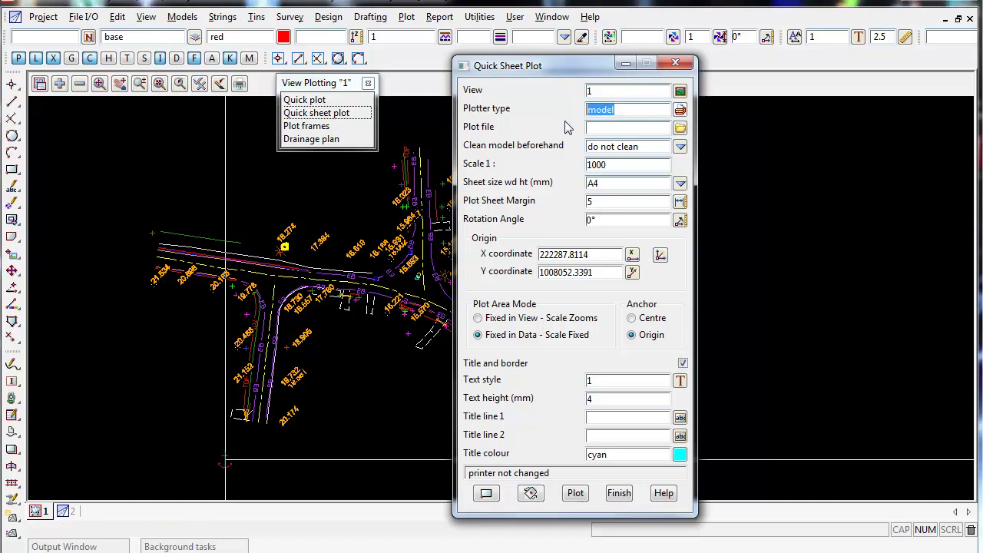
{"action": "left_click", "coordinate": [627, 129]}
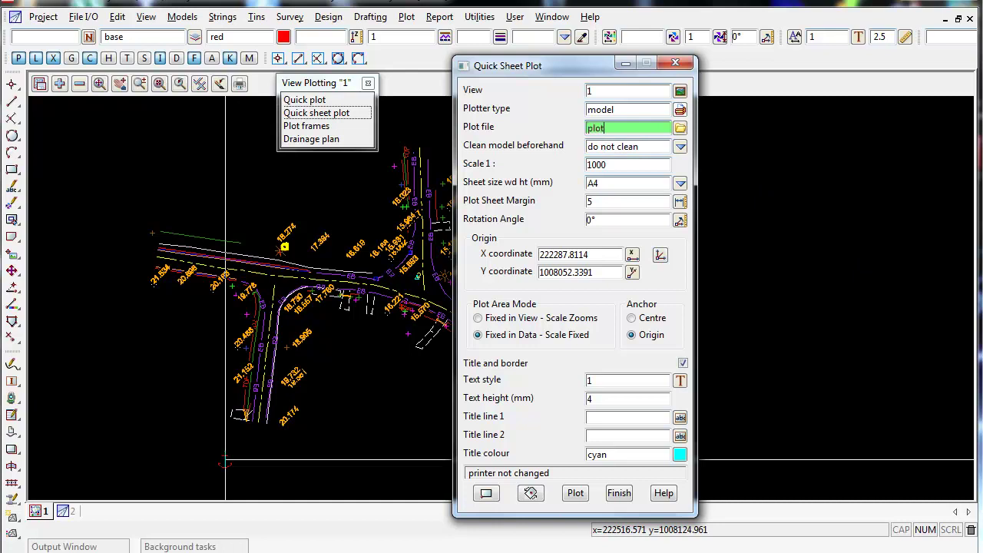
{"action": "key", "text": "Tab"}
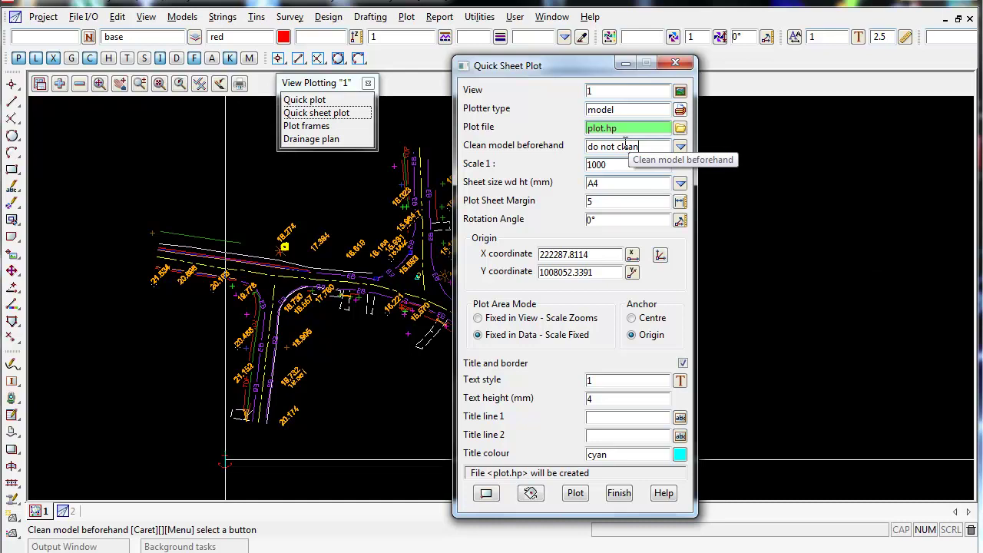
{"action": "left_click", "coordinate": [630, 129]}
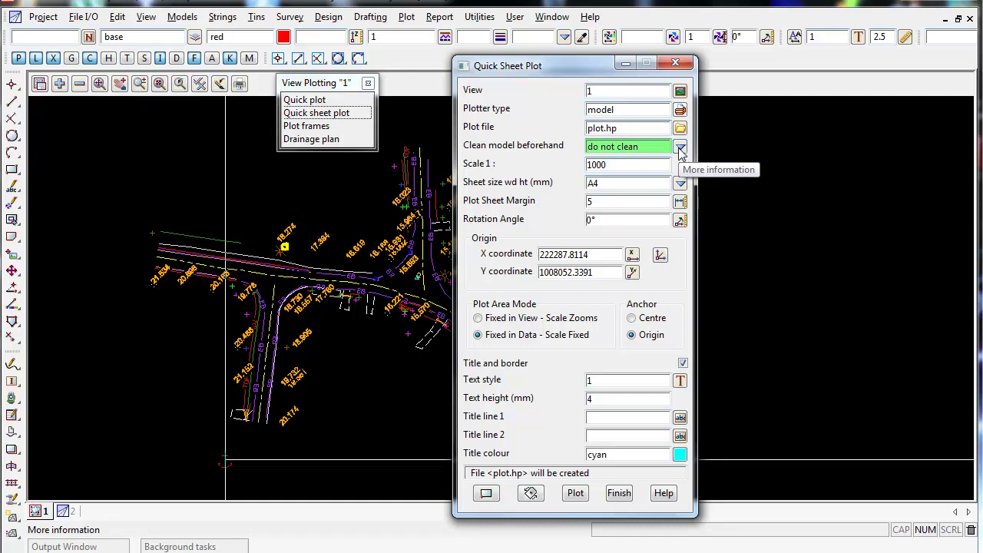
Set Clean model beforehand to 'always clean'
{"action": "left_click_drag", "start_coordinate": [530, 75], "coordinate": [522, 73]}
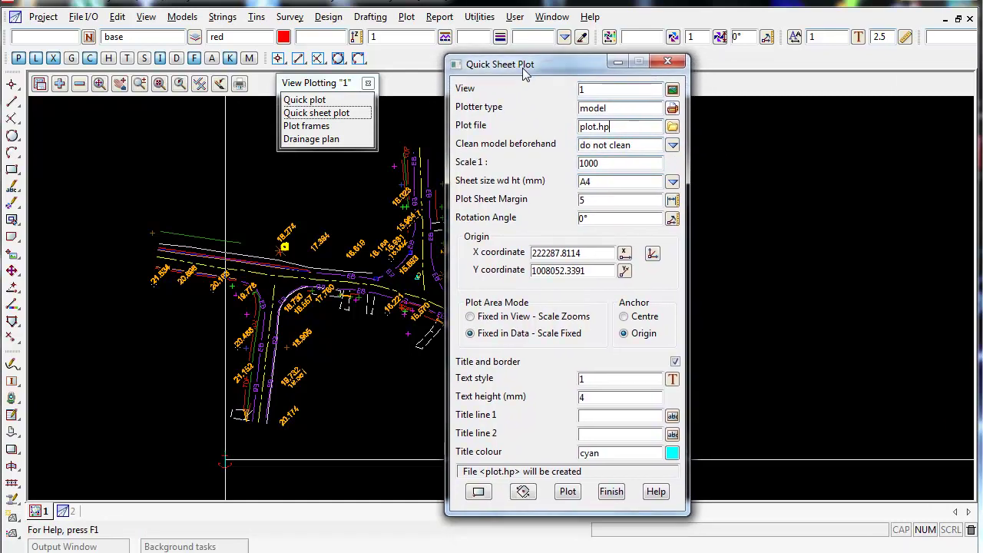
{"action": "left_click", "coordinate": [673, 145]}
{"action": "left_click", "coordinate": [702, 195]}
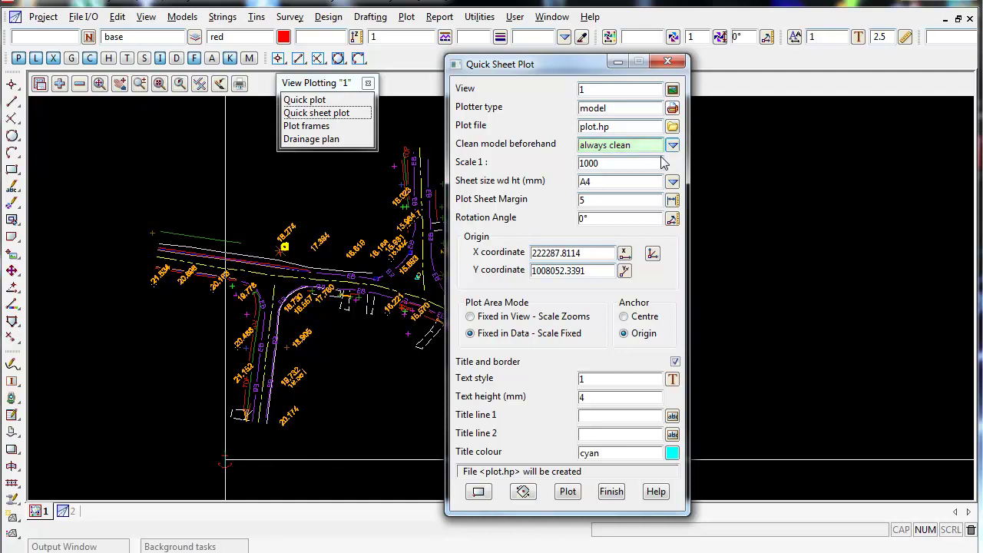
{"action": "left_click_drag", "start_coordinate": [523, 64], "coordinate": [723, 64]}
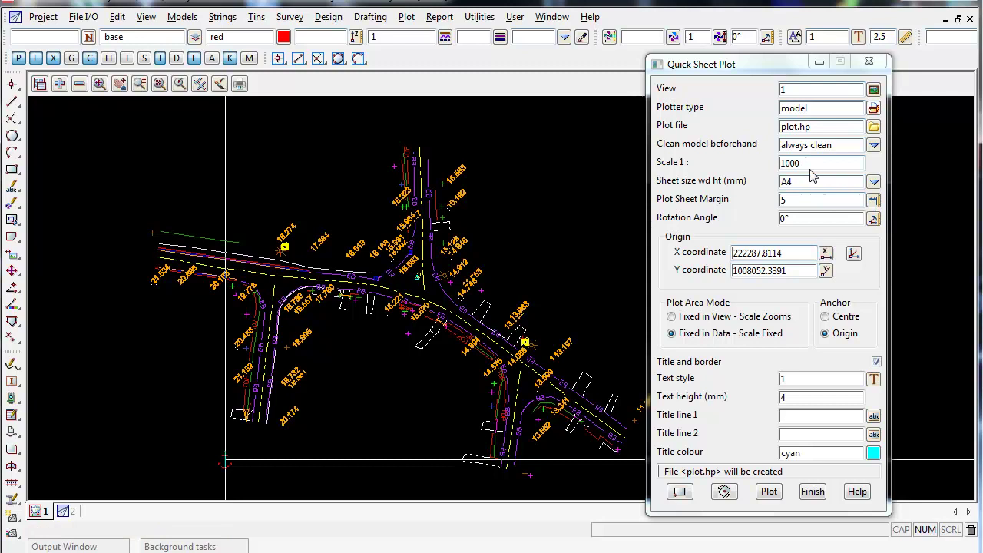
Change the sheet size from A4 to A3 (420 x 297)
{"action": "key", "text": "Tab"}
{"action": "key", "text": "Tab"}
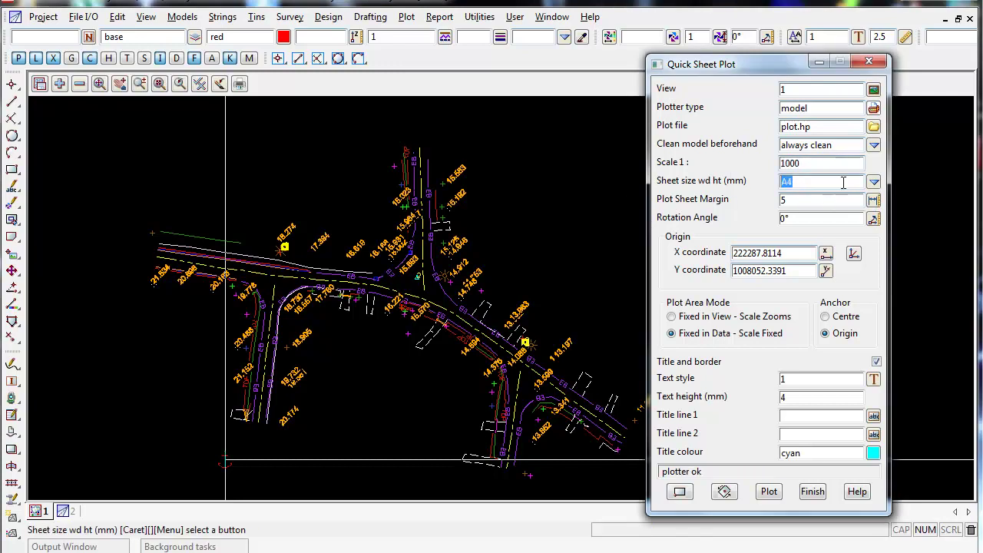
{"action": "left_click", "coordinate": [873, 182]}
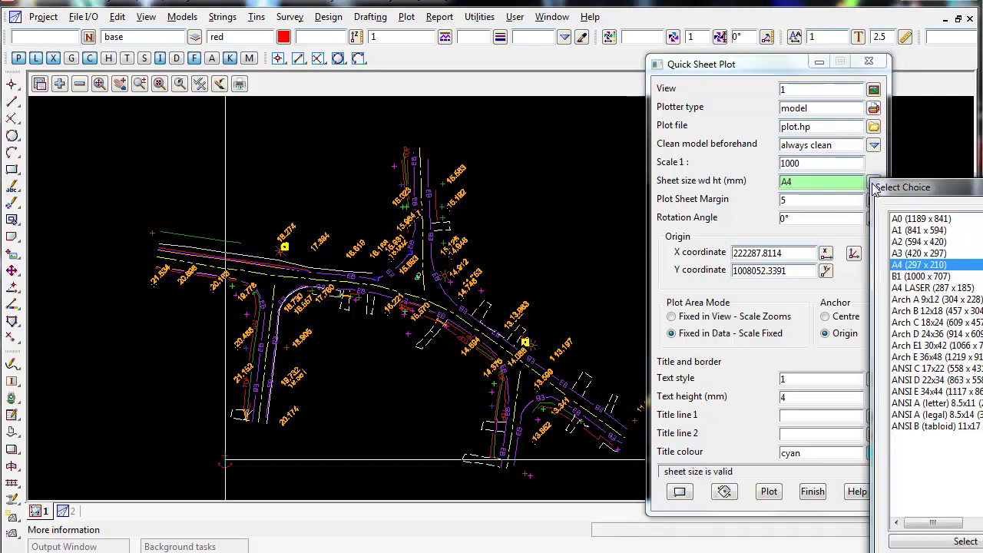
{"action": "left_click", "coordinate": [911, 255]}
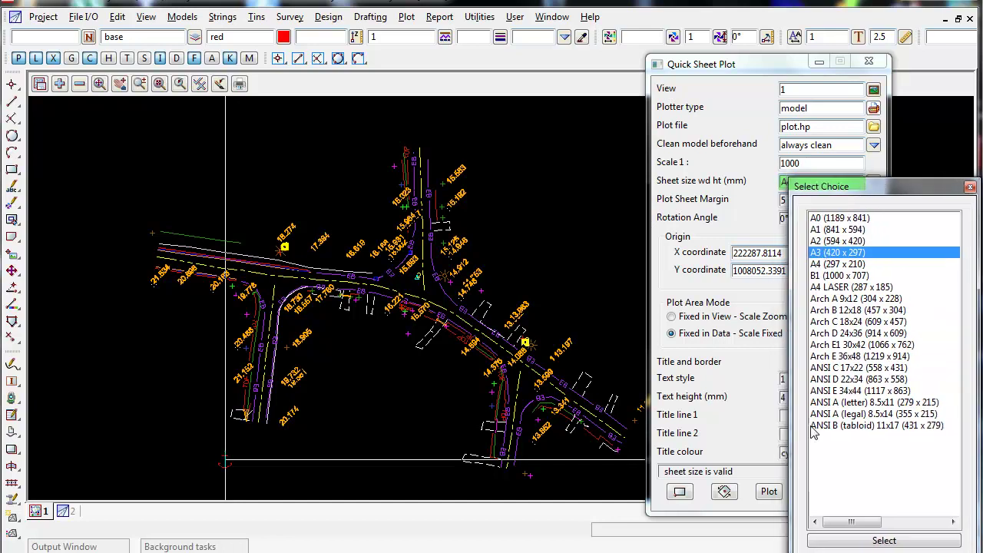
{"action": "left_click", "coordinate": [822, 240]}
{"action": "left_click", "coordinate": [823, 229]}
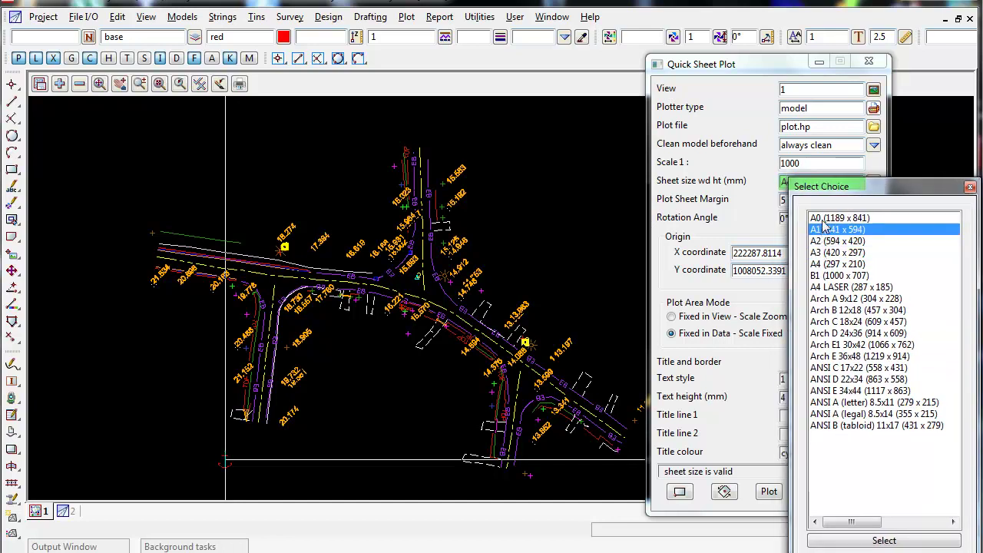
{"action": "left_click", "coordinate": [825, 218]}
{"action": "left_click", "coordinate": [825, 265]}
{"action": "left_click", "coordinate": [827, 277]}
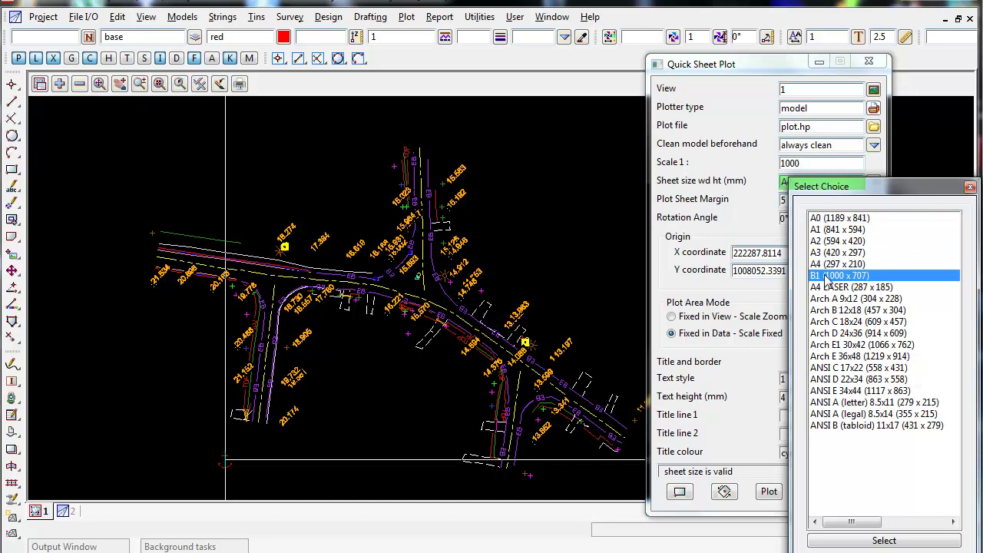
{"action": "left_click", "coordinate": [835, 253]}
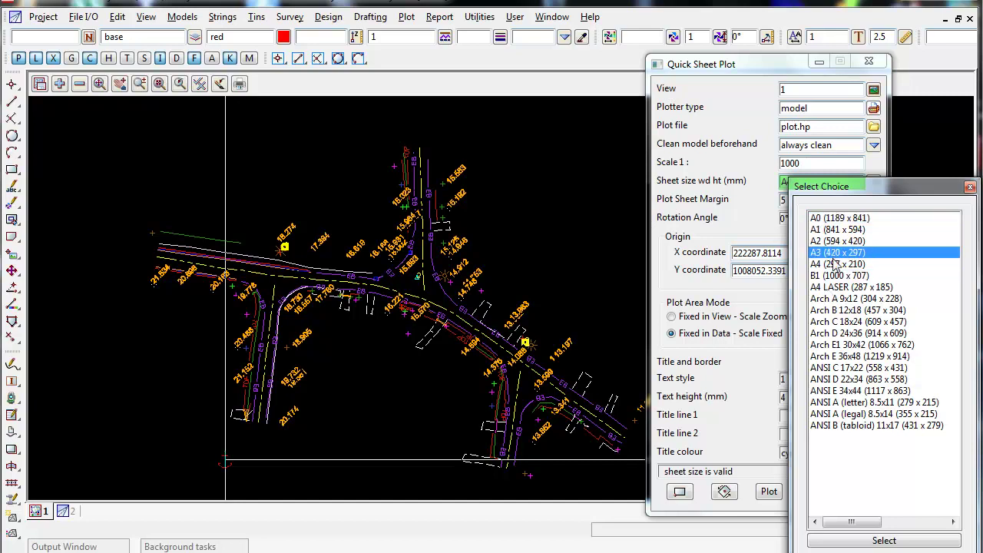
{"action": "left_click", "coordinate": [876, 540]}
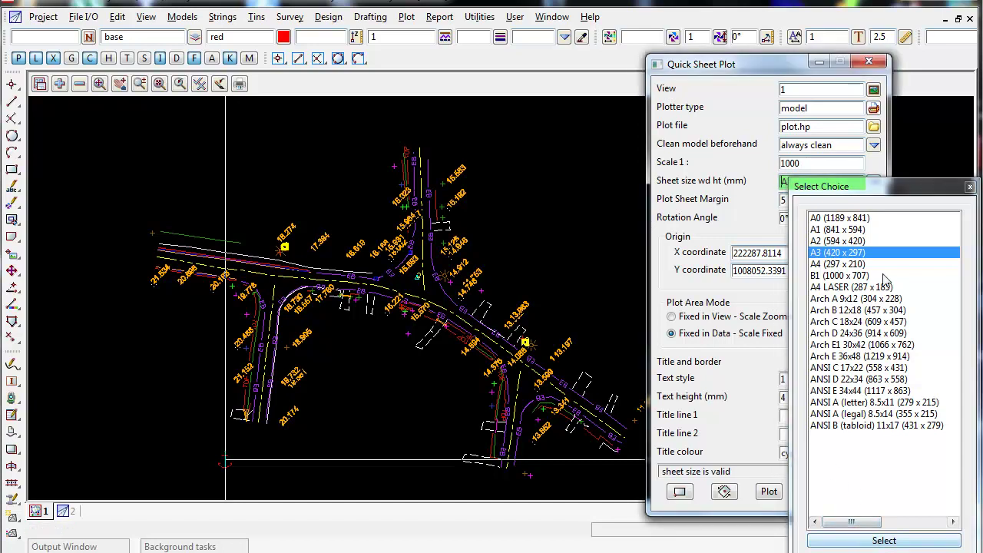
{"action": "left_click", "coordinate": [970, 189]}
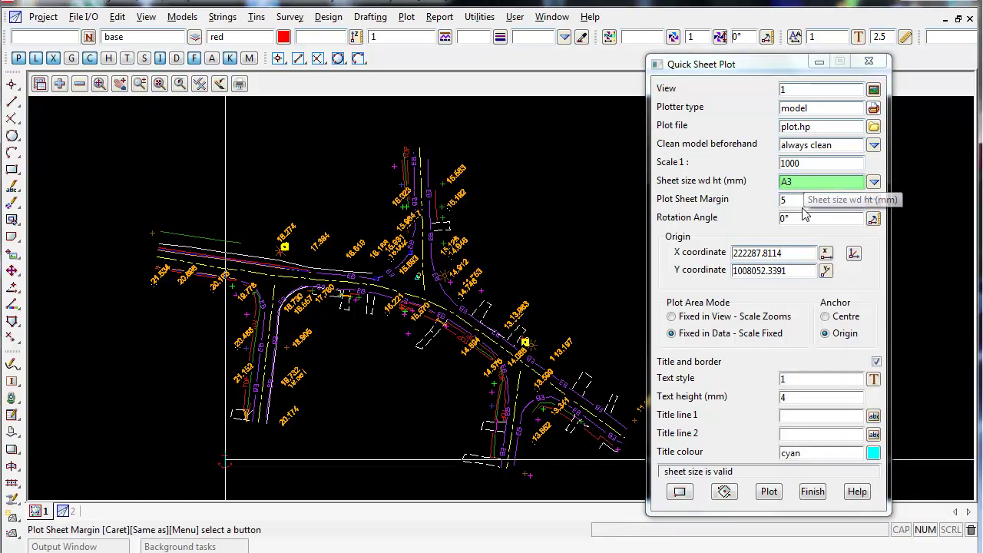
Try a 1:300 plot scale, then settle on 1:500
{"action": "left_click", "coordinate": [799, 163]}
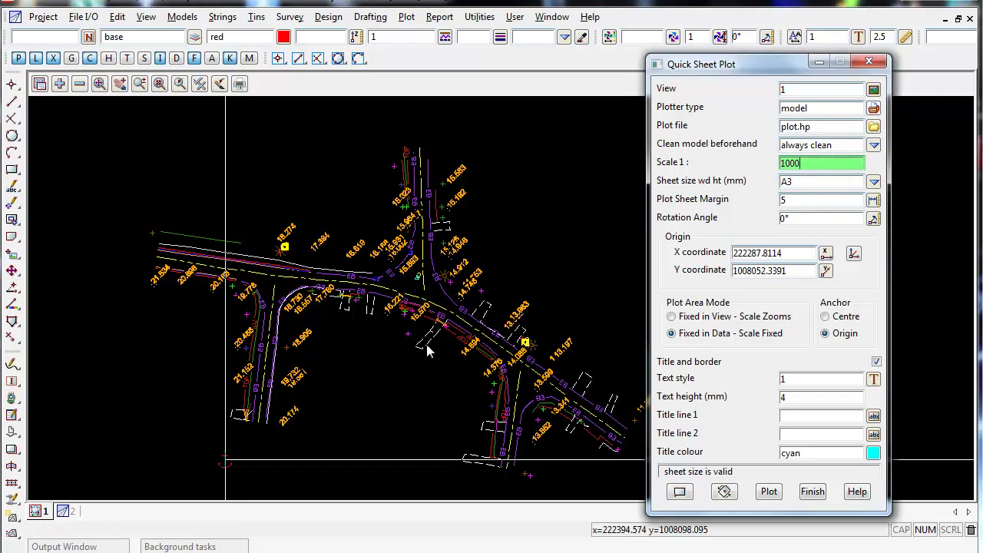
{"action": "scroll", "coordinate": [109, 209], "scroll_direction": "down", "scroll_amount": 5}
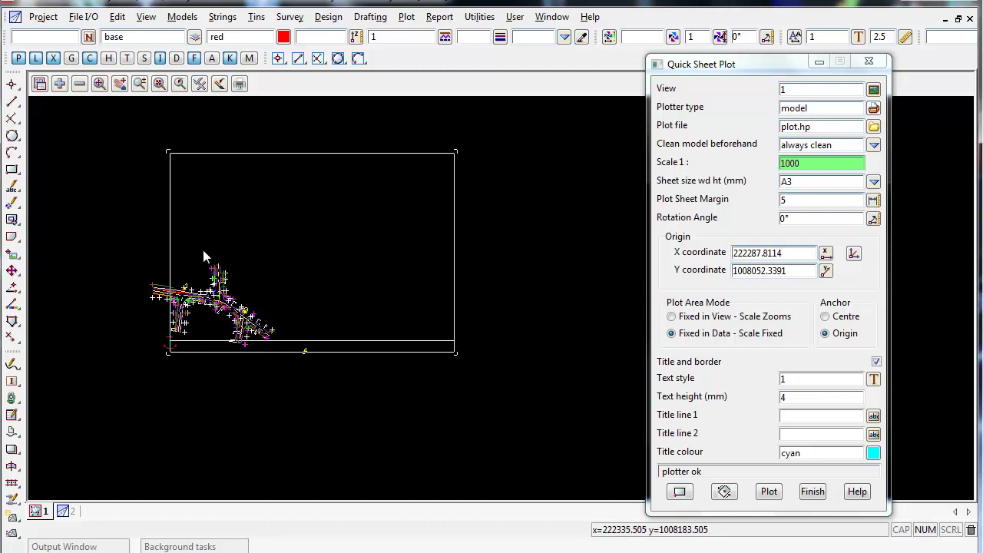
{"action": "left_click", "coordinate": [695, 183]}
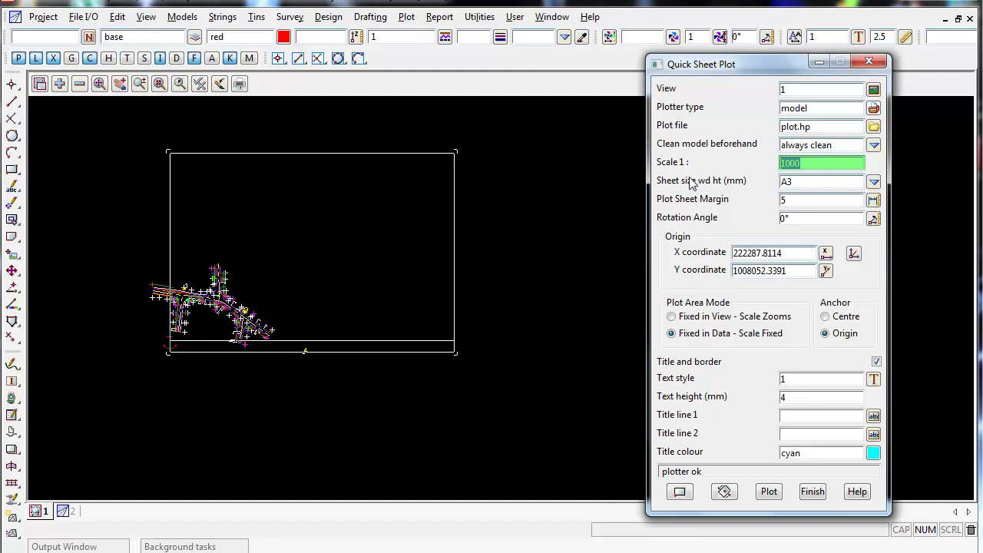
{"action": "type", "text": "300"}
{"action": "key", "text": "Tab"}
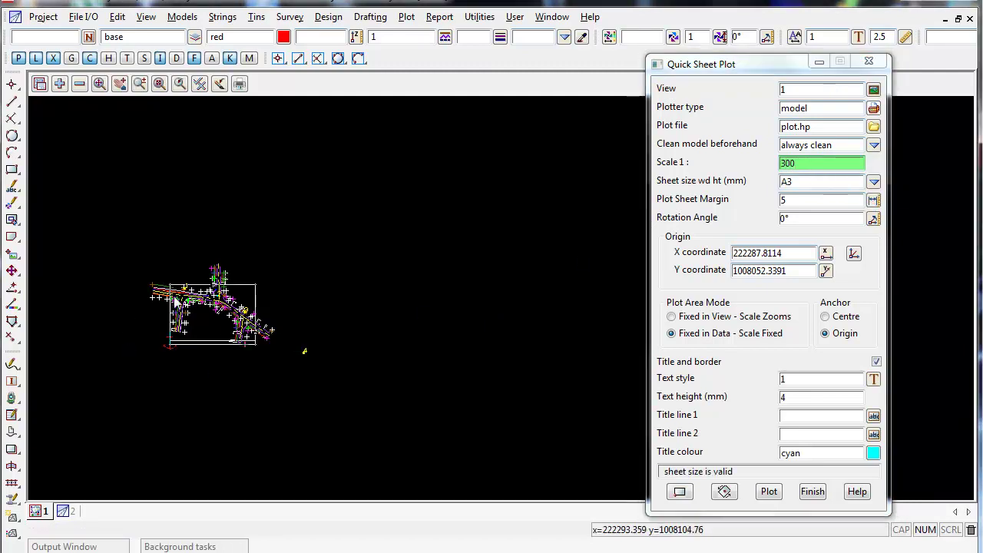
{"action": "scroll", "coordinate": [195, 340], "scroll_direction": "up", "scroll_amount": 3}
{"action": "double_click", "coordinate": [799, 163]}
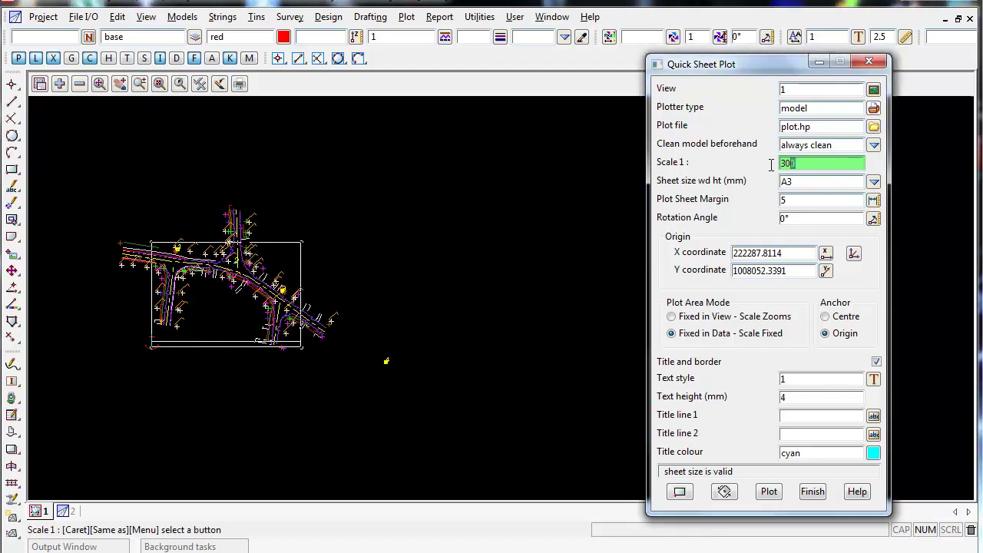
{"action": "type", "text": "5"}
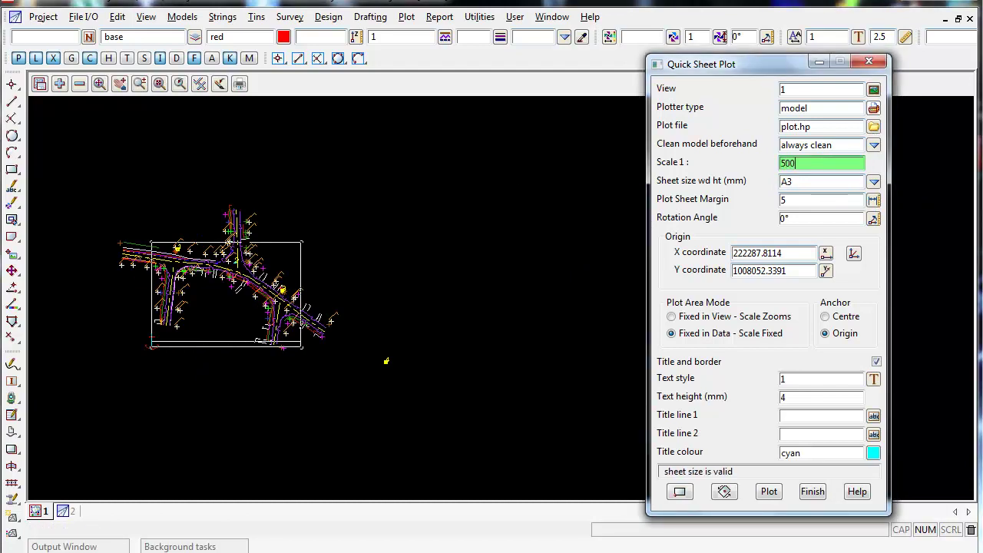
{"action": "key", "text": "Tab"}
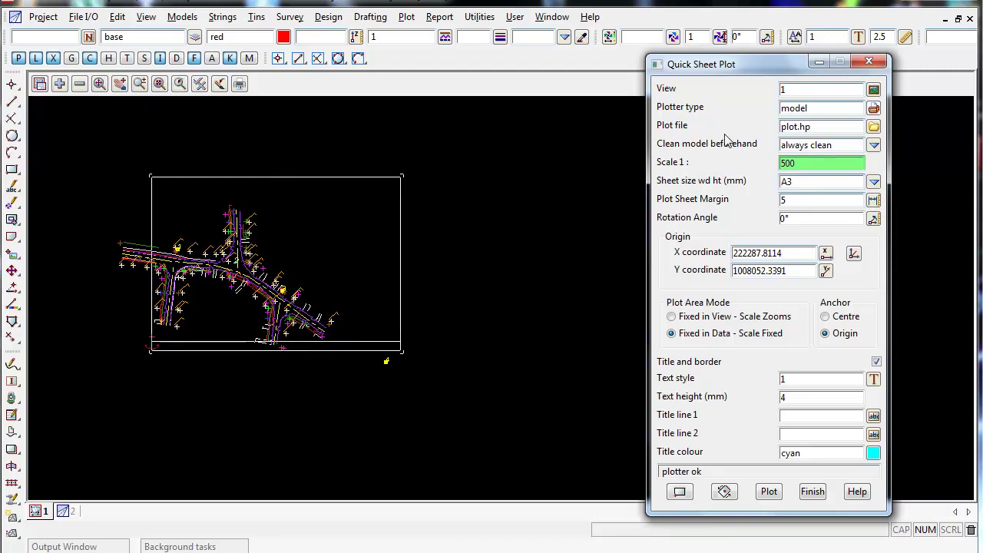
Pick a plot origin below-left of the survey data and zoom out to see the A3 frame
{"action": "key", "text": "shift+Tab"}
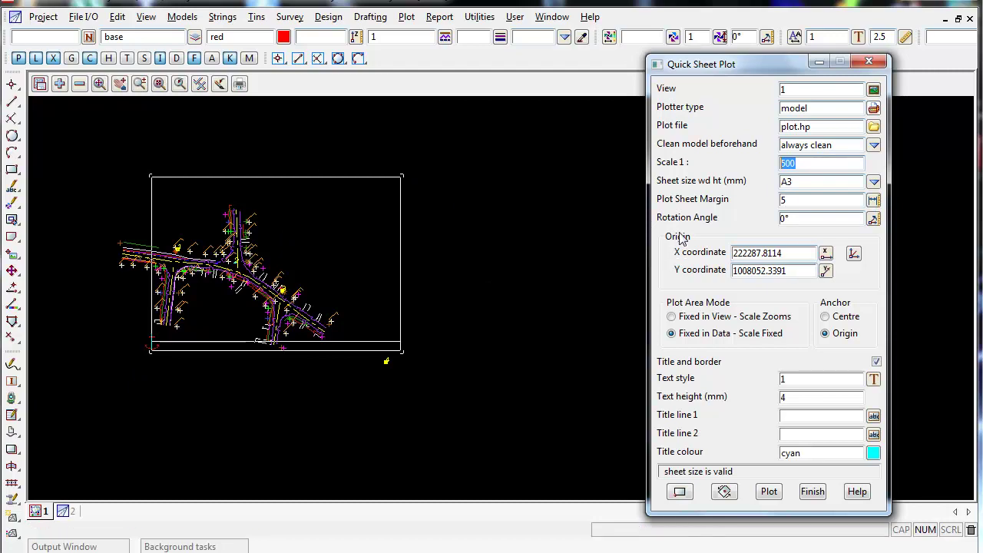
{"action": "left_click", "coordinate": [855, 256]}
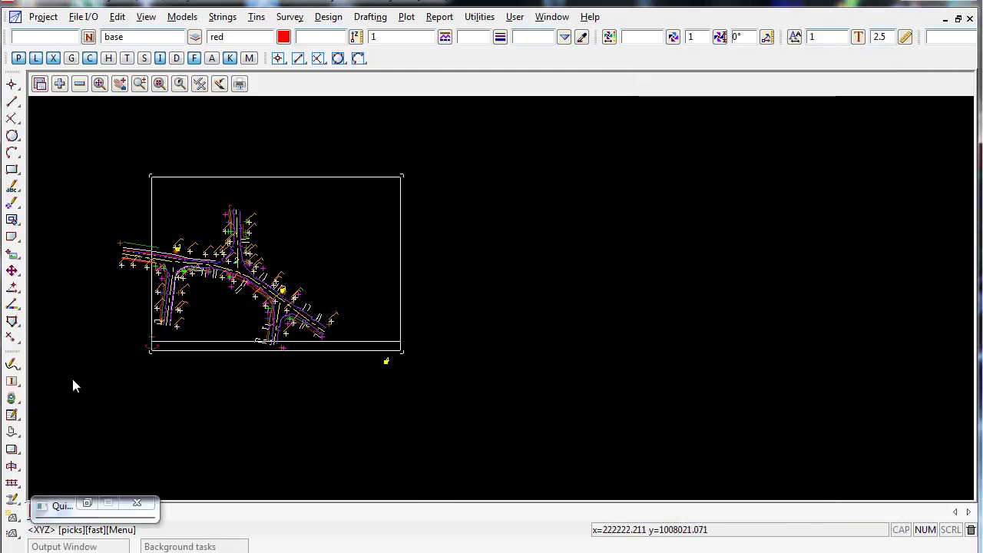
{"action": "left_click", "coordinate": [69, 373]}
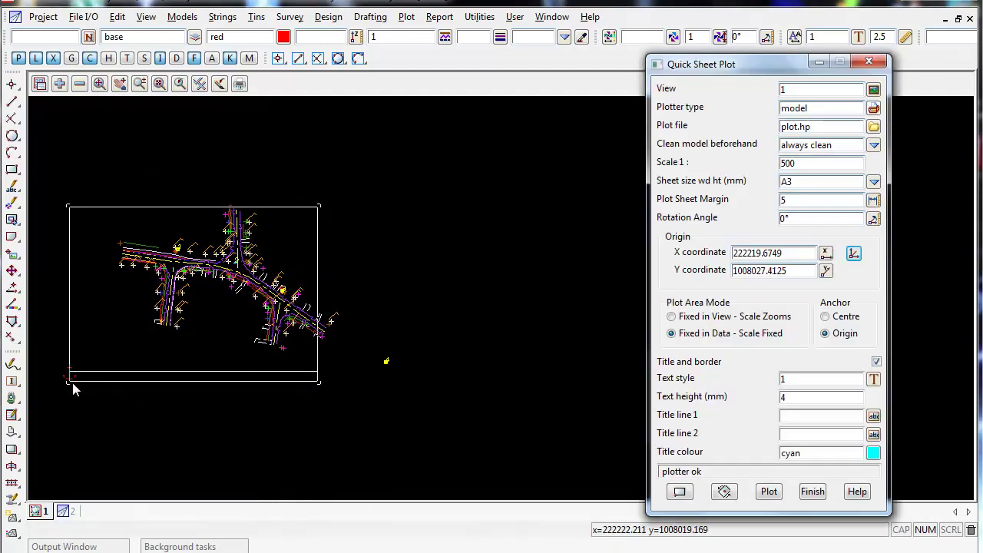
{"action": "scroll", "coordinate": [65, 375], "scroll_direction": "up", "scroll_amount": 5}
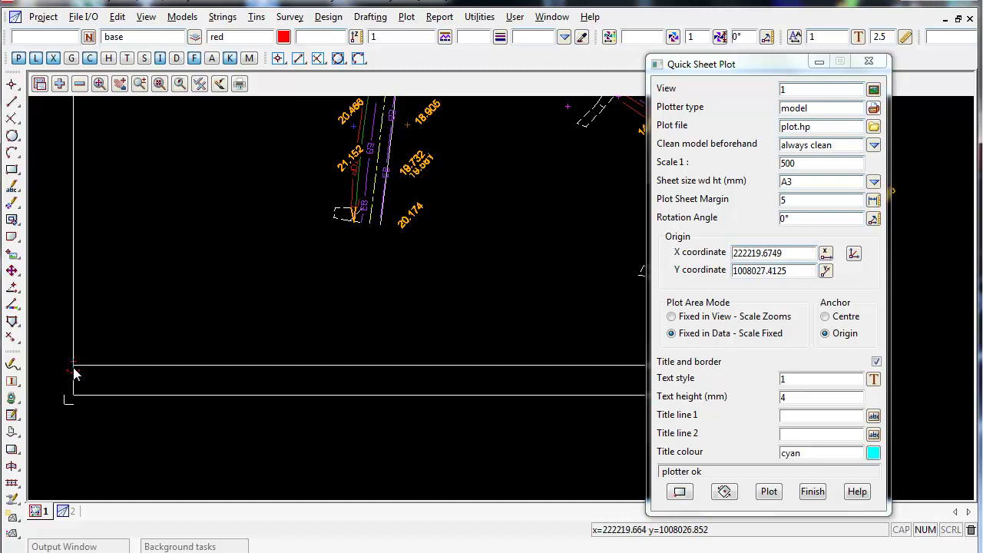
{"action": "scroll", "coordinate": [74, 369], "scroll_direction": "down", "scroll_amount": 5}
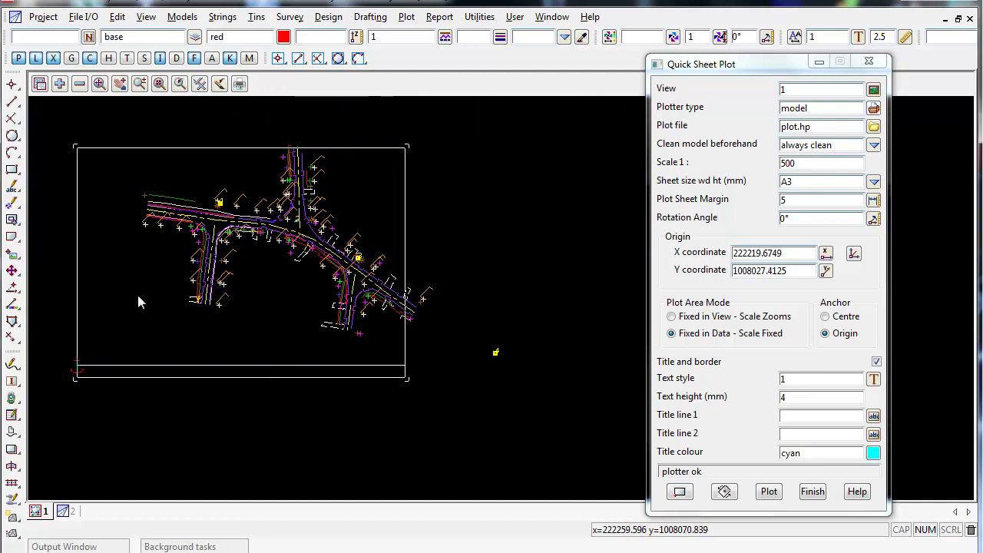
{"action": "scroll", "coordinate": [553, 244], "scroll_direction": "down", "scroll_amount": 1}
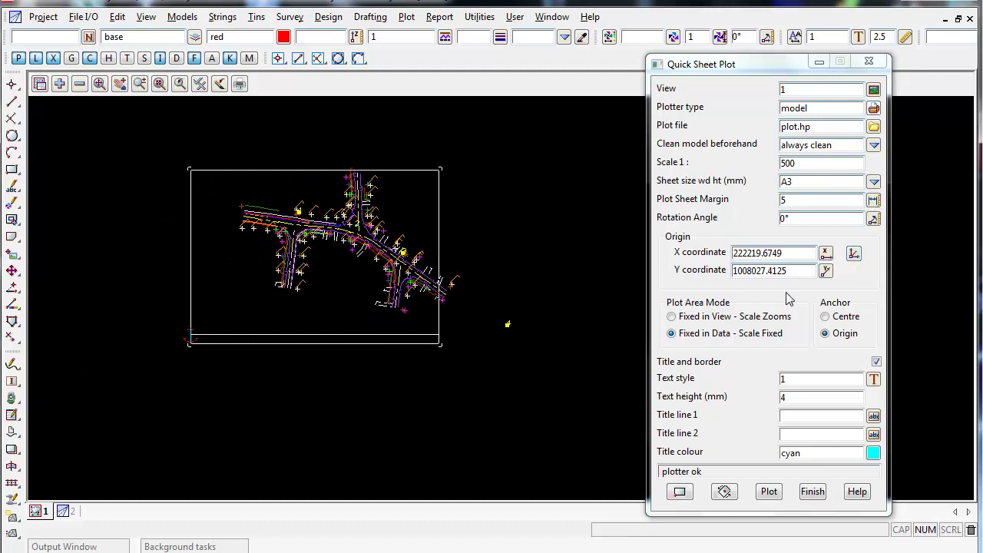
Place the sheet by its origin at the new corner point X 222250.3779, Y 1008033.5477
{"action": "left_click", "coordinate": [680, 492]}
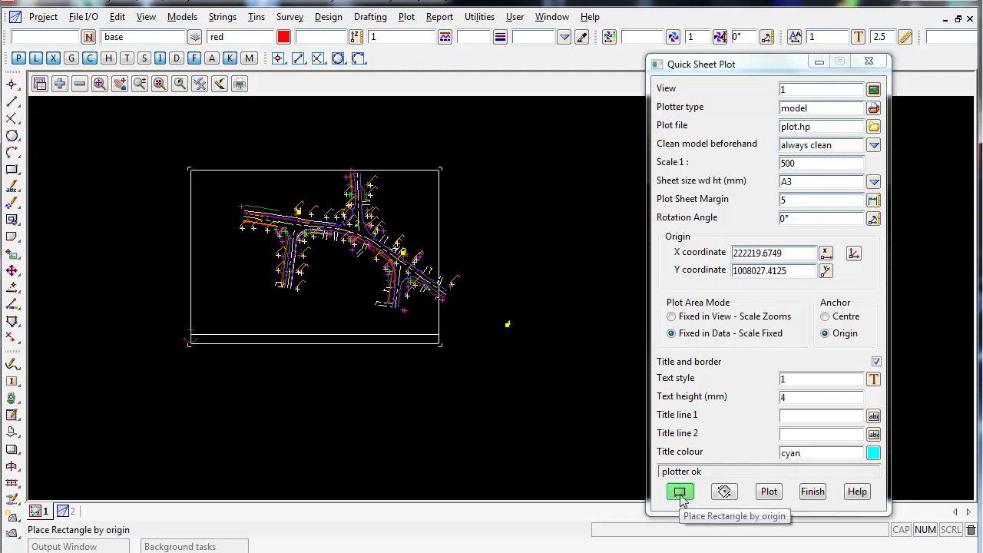
{"action": "left_click", "coordinate": [680, 493]}
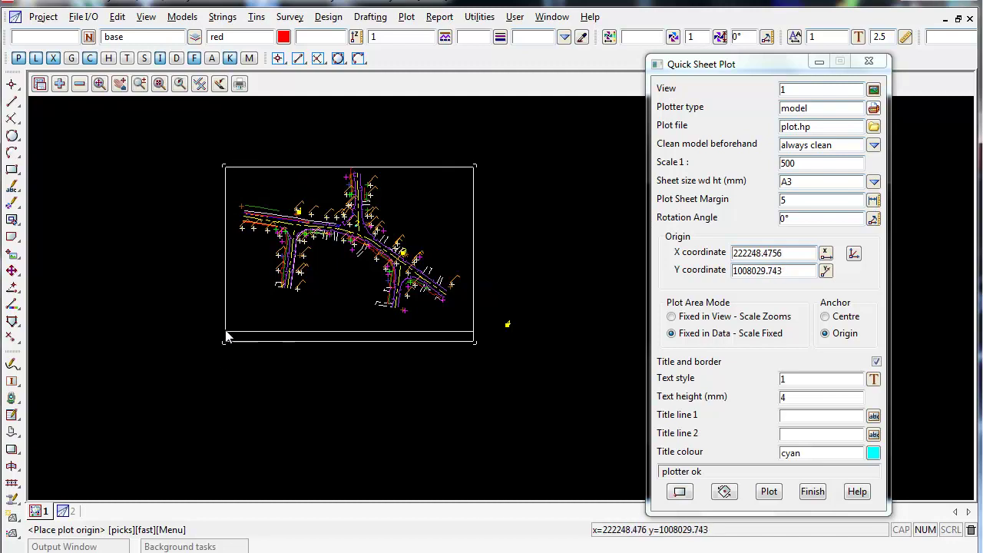
{"action": "left_click", "coordinate": [228, 328]}
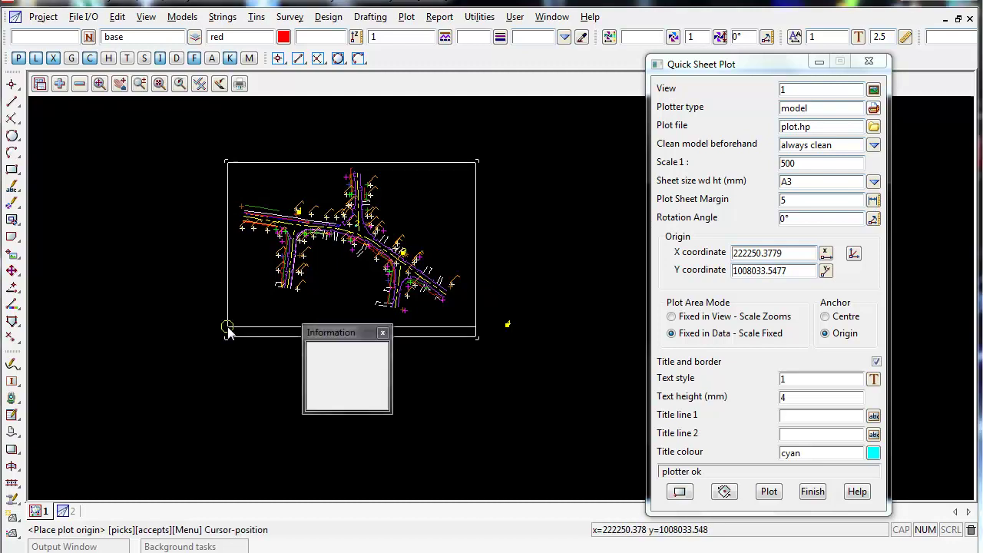
{"action": "middle_click", "coordinate": [228, 330]}
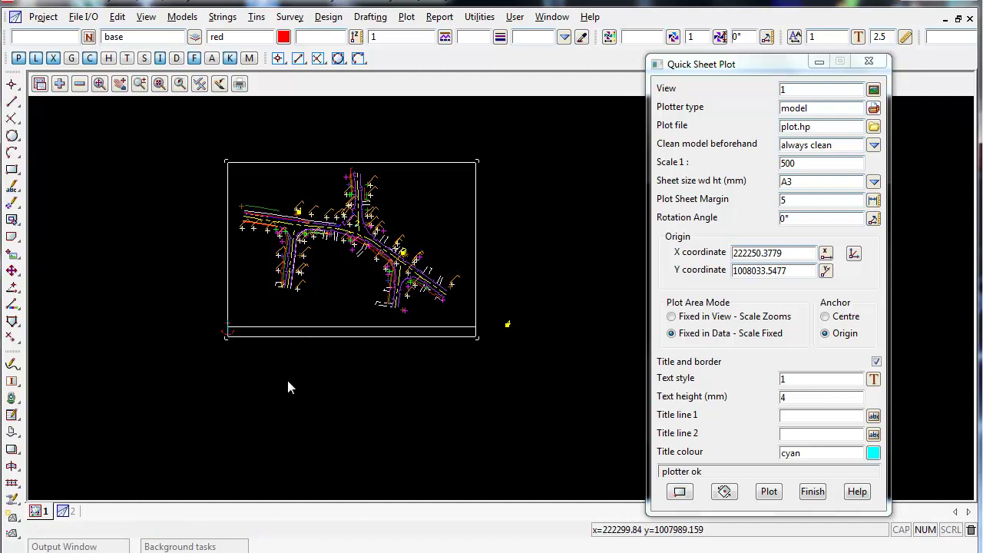
{"action": "scroll", "coordinate": [285, 377], "scroll_direction": "up", "scroll_amount": 1}
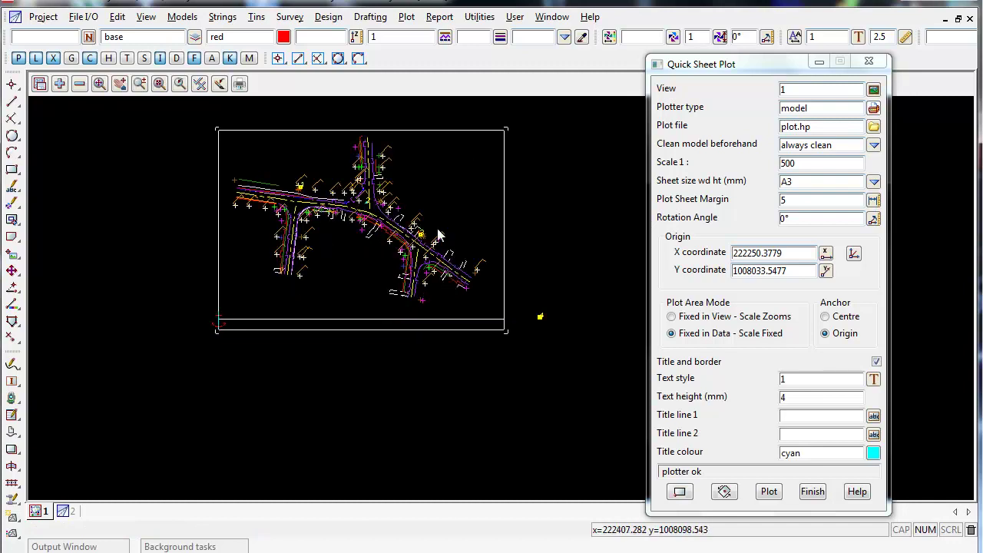
{"action": "left_click", "coordinate": [791, 200]}
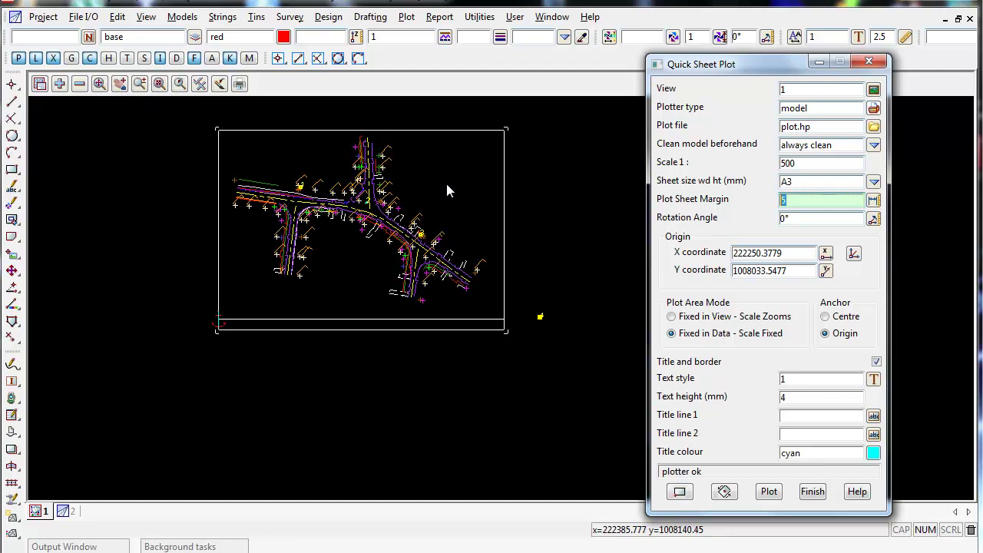
{"action": "left_click", "coordinate": [813, 220]}
{"action": "double_click", "coordinate": [812, 219]}
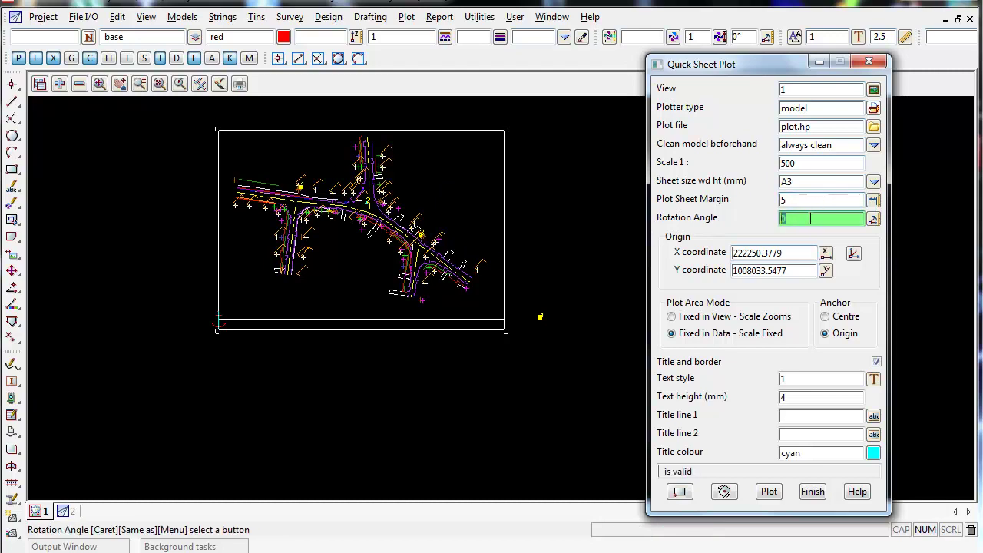
{"action": "type", "text": "45"}
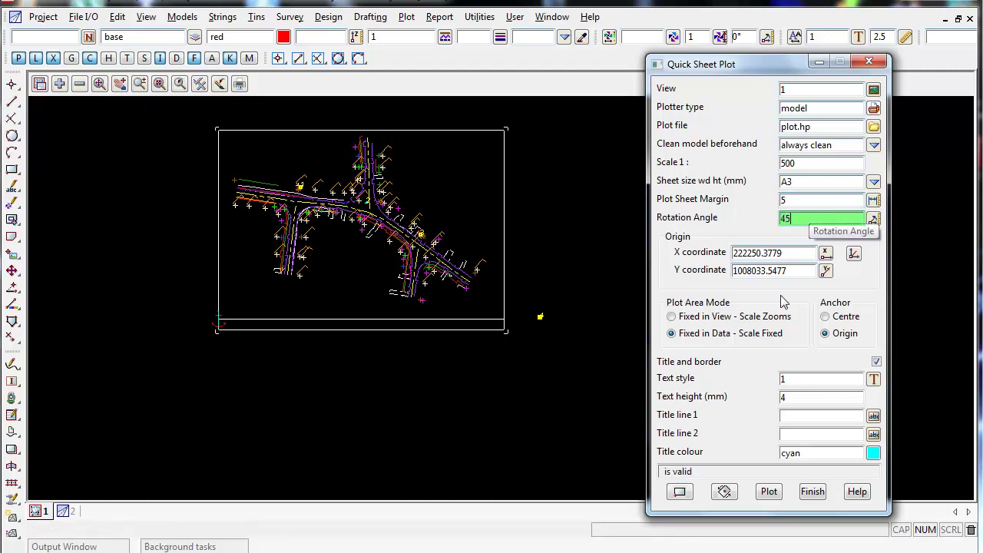
{"action": "key", "text": "Tab"}
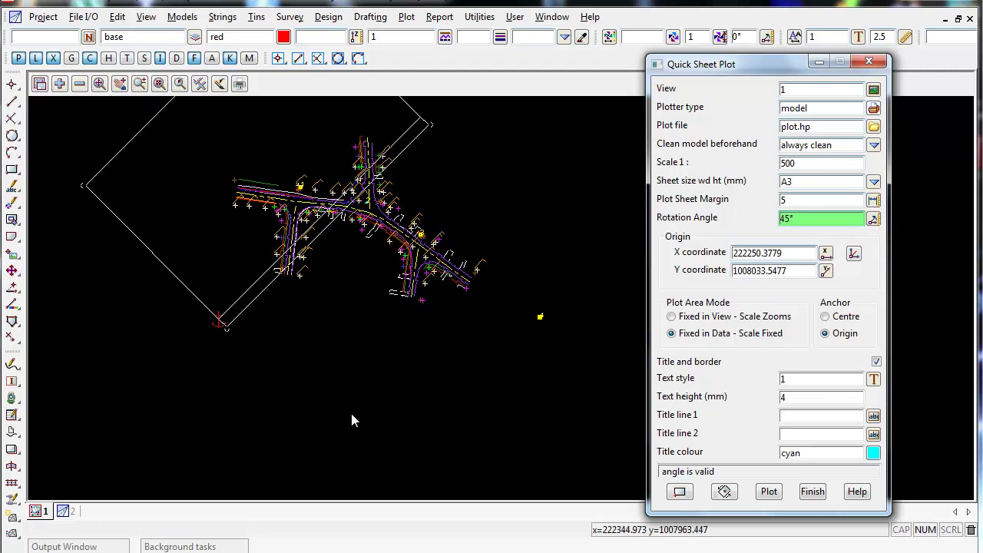
{"action": "scroll", "coordinate": [364, 366], "scroll_direction": "down", "scroll_amount": 2}
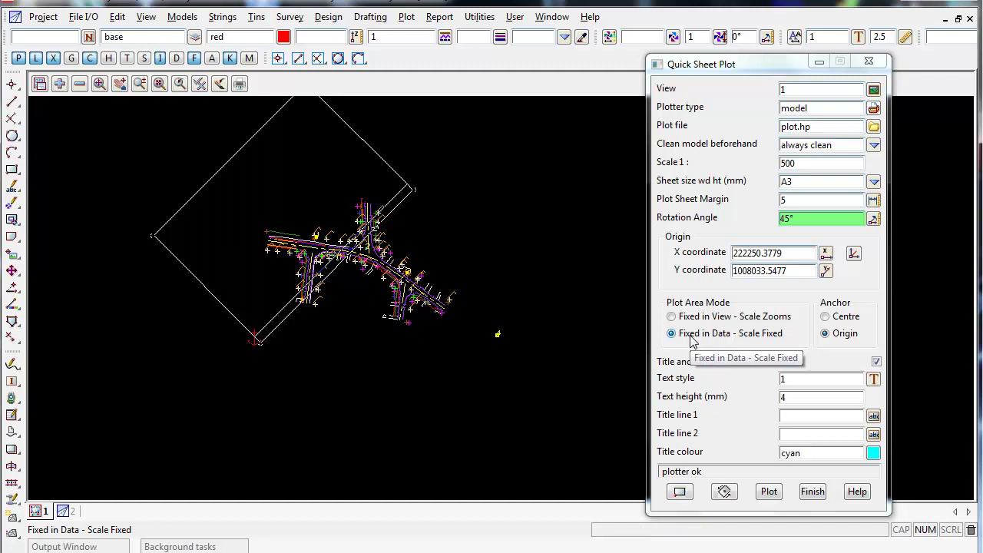
{"action": "left_click", "coordinate": [799, 218]}
{"action": "type", "text": "9"}
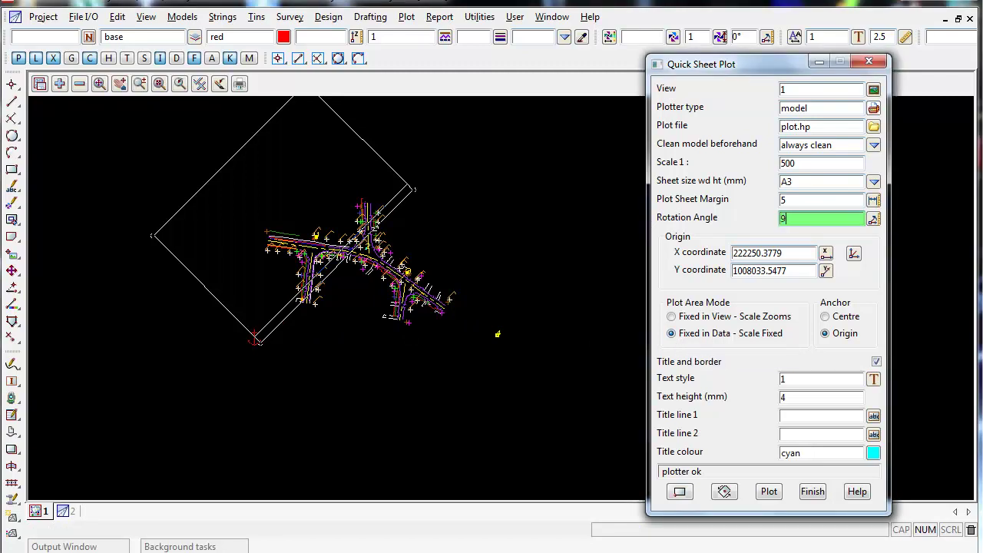
{"action": "type", "text": "0"}
{"action": "key", "text": "Return"}
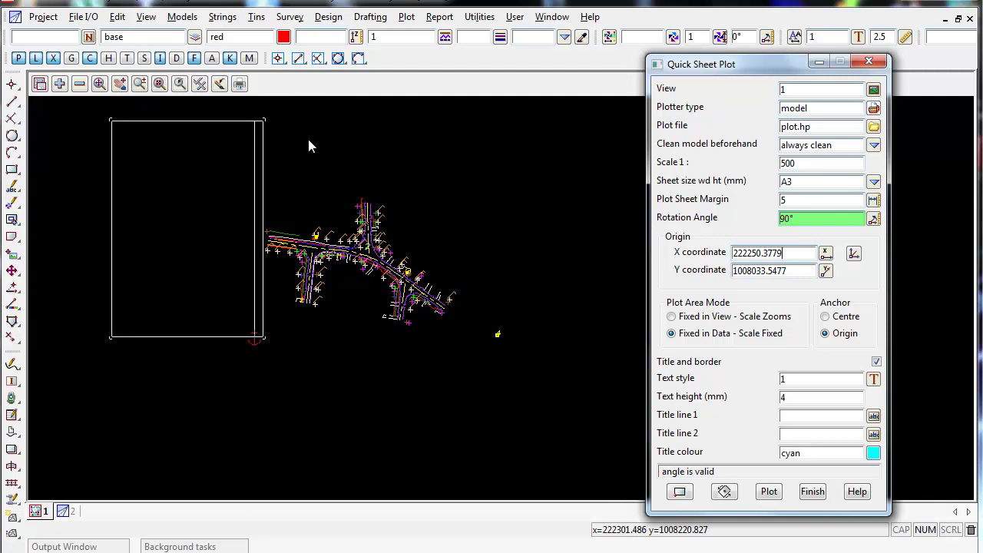
{"action": "left_click", "coordinate": [816, 218]}
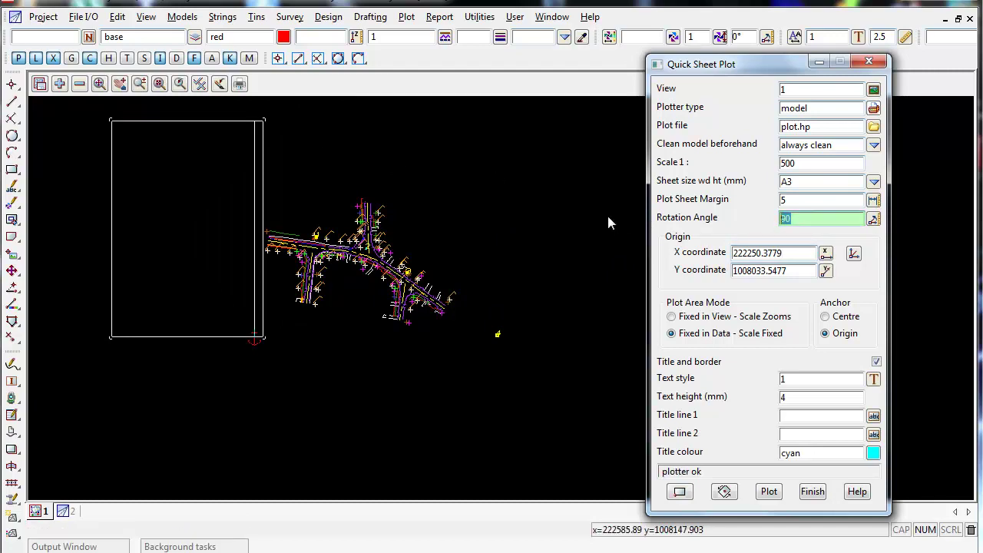
{"action": "type", "text": "0"}
{"action": "left_click", "coordinate": [778, 253]}
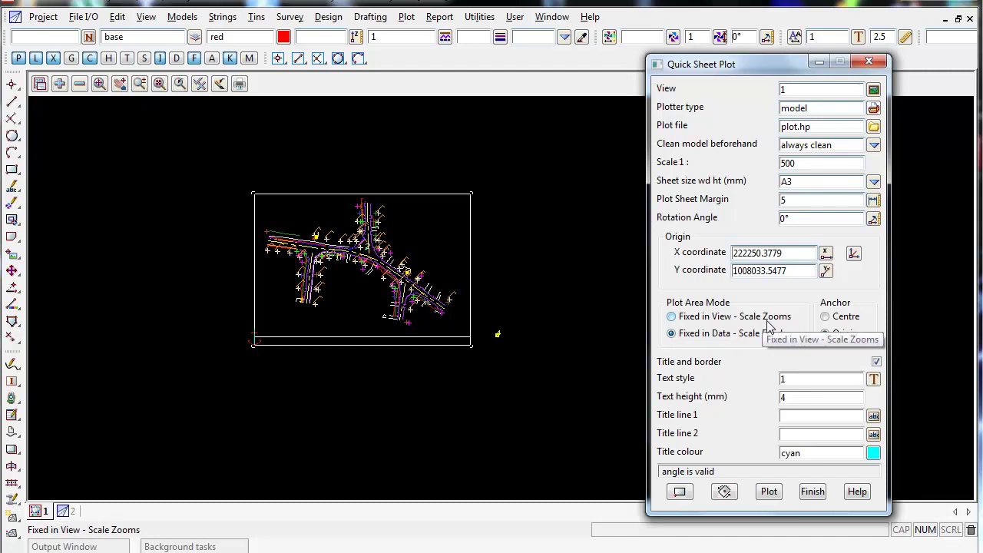
Switch to Fixed in View - Scale Zooms and zoom the plan until the scale reads 1:849.195477
{"action": "left_click", "coordinate": [691, 318]}
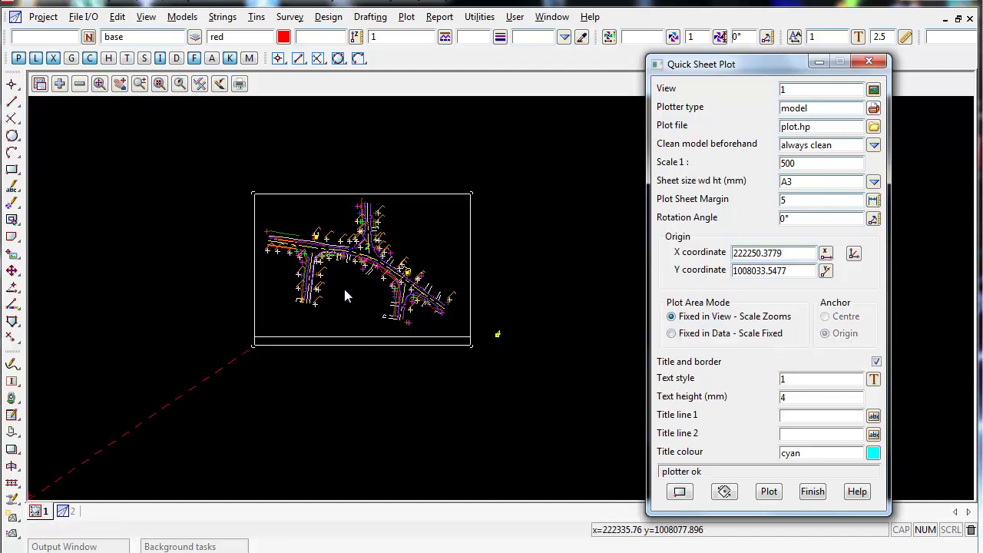
{"action": "scroll", "coordinate": [345, 282], "scroll_direction": "down", "scroll_amount": 1}
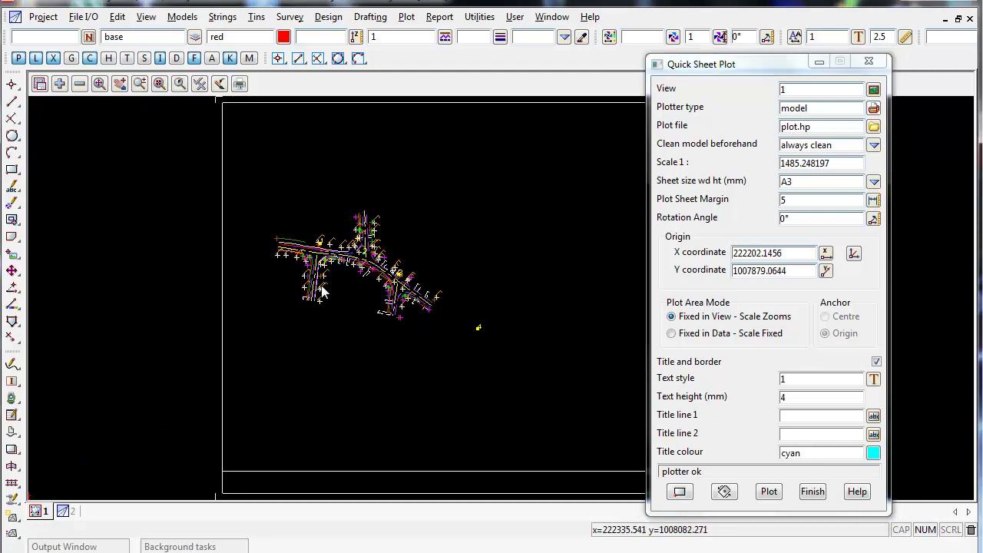
{"action": "scroll", "coordinate": [149, 257], "scroll_direction": "down", "scroll_amount": 2}
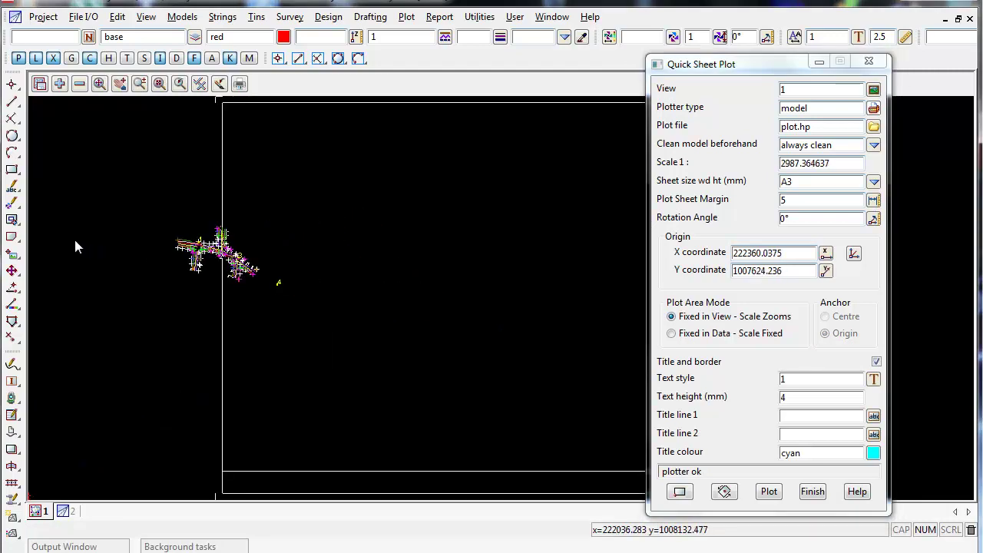
{"action": "scroll", "coordinate": [77, 243], "scroll_direction": "down", "scroll_amount": 2}
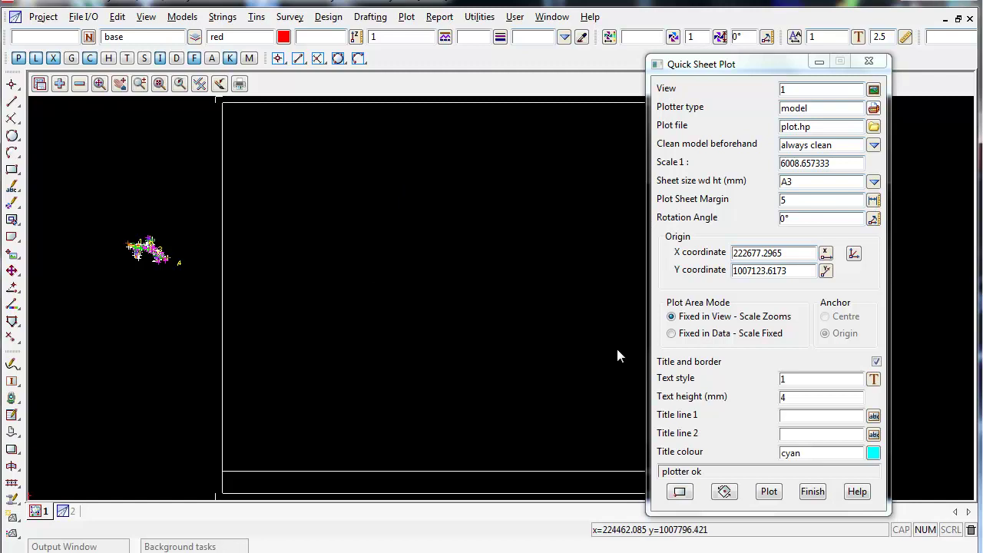
{"action": "scroll", "coordinate": [133, 261], "scroll_direction": "up", "scroll_amount": 1}
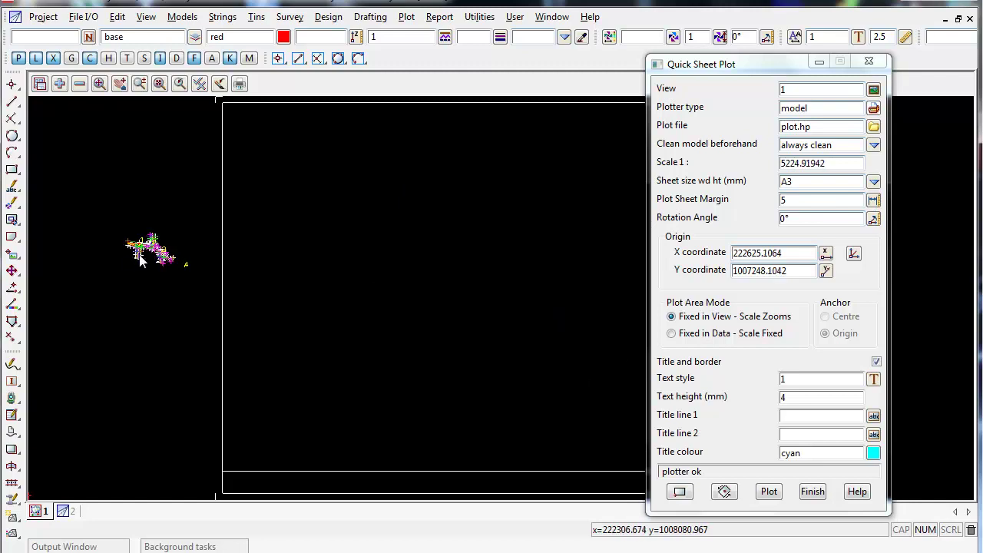
{"action": "scroll", "coordinate": [140, 259], "scroll_direction": "up", "scroll_amount": 2}
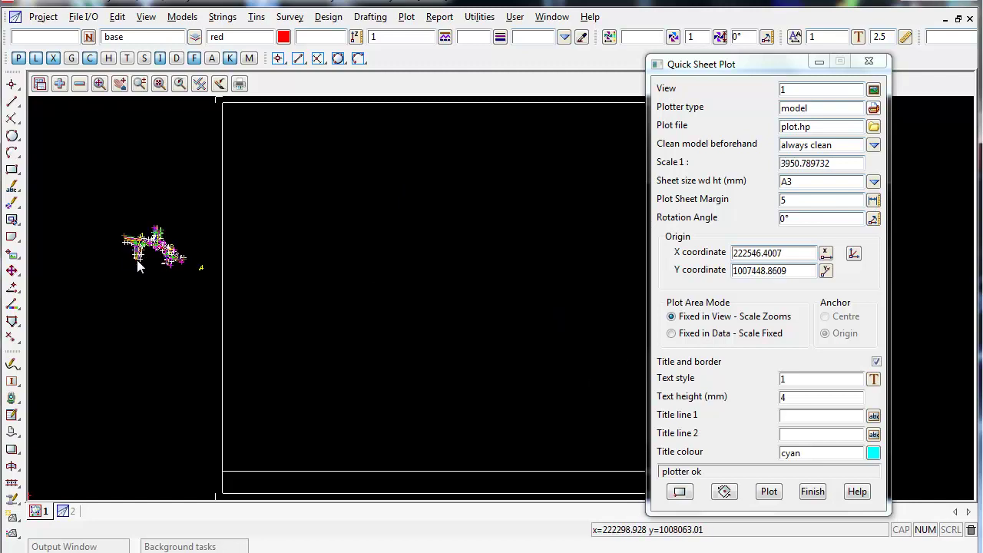
{"action": "scroll", "coordinate": [136, 284], "scroll_direction": "up", "scroll_amount": 1}
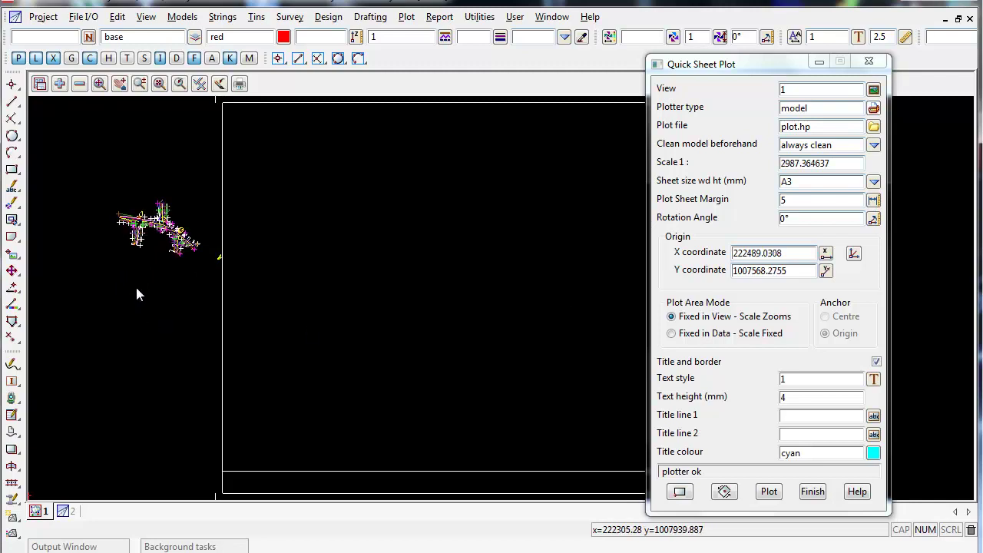
{"action": "scroll", "coordinate": [86, 188], "scroll_direction": "up", "scroll_amount": 2}
{"action": "scroll", "coordinate": [85, 196], "scroll_direction": "up", "scroll_amount": 1}
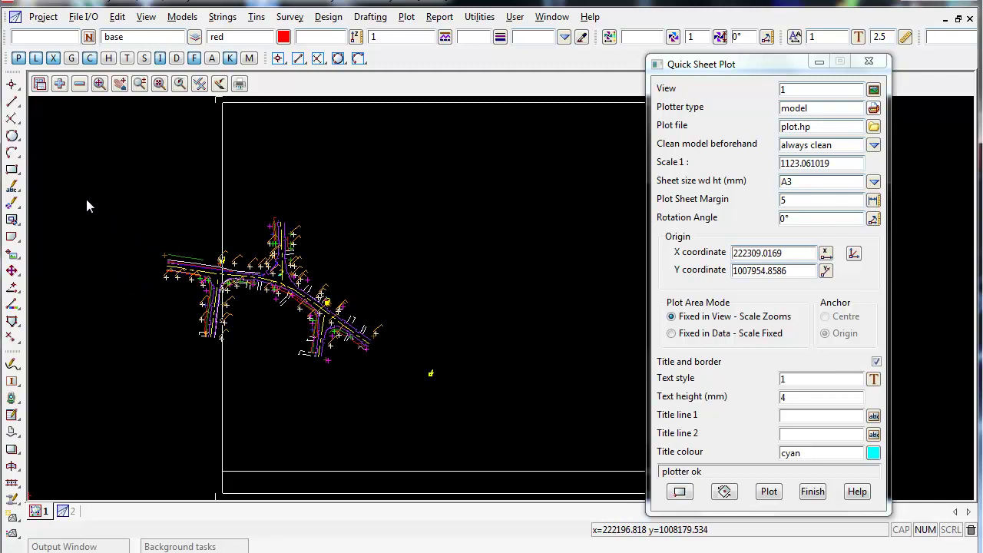
{"action": "scroll", "coordinate": [250, 254], "scroll_direction": "up", "scroll_amount": 1}
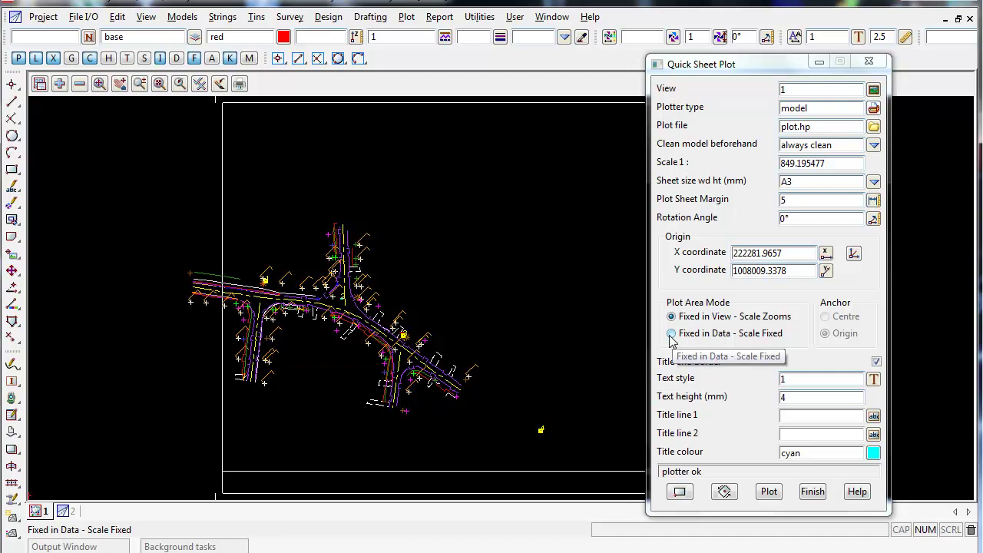
{"action": "left_click_drag", "start_coordinate": [828, 162], "coordinate": [769, 162]}
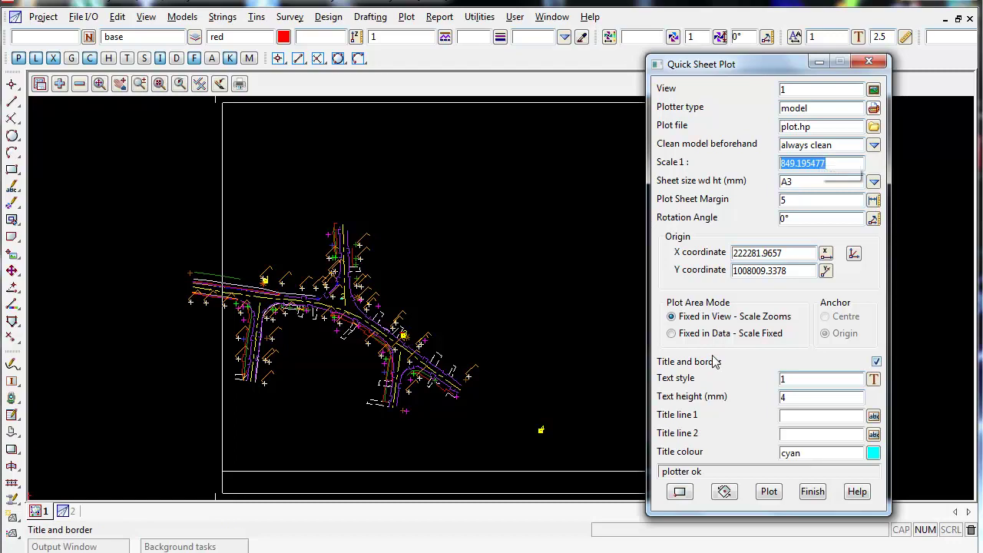
Switch to Fixed in Data - Scale Fixed and set the plot scale back to 1:500
{"action": "left_click", "coordinate": [672, 336]}
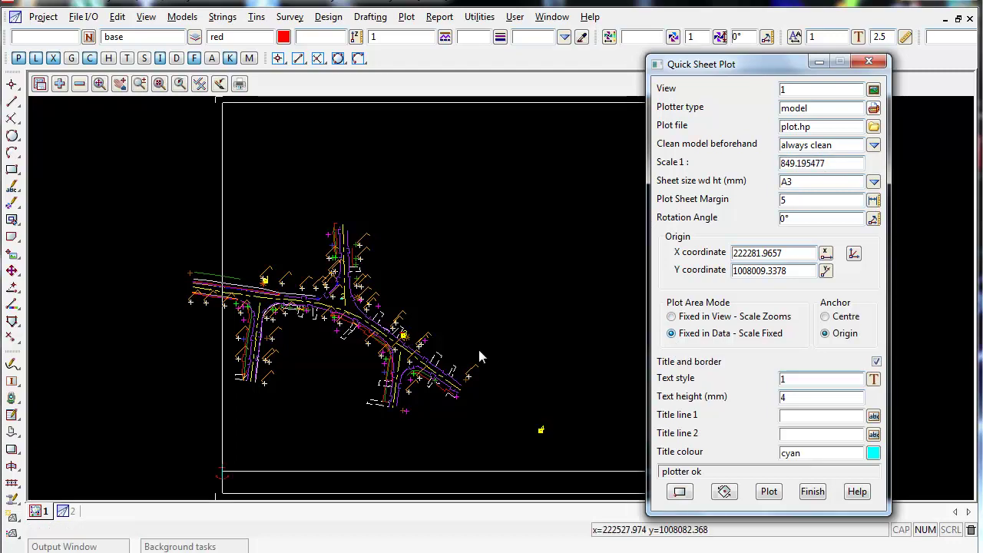
{"action": "scroll", "coordinate": [207, 210], "scroll_direction": "down", "scroll_amount": 1}
{"action": "left_click", "coordinate": [854, 164]}
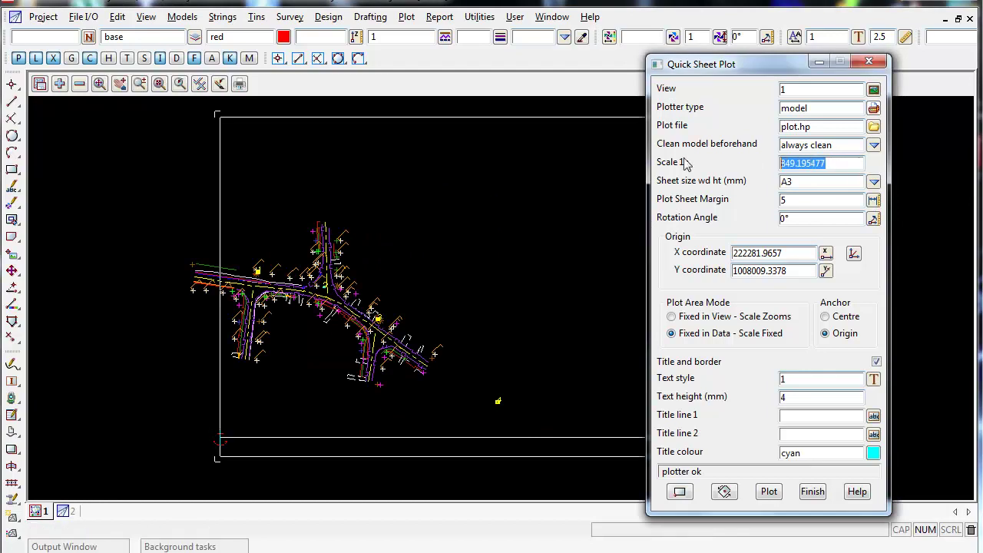
{"action": "type", "text": "500"}
{"action": "key", "text": "Return"}
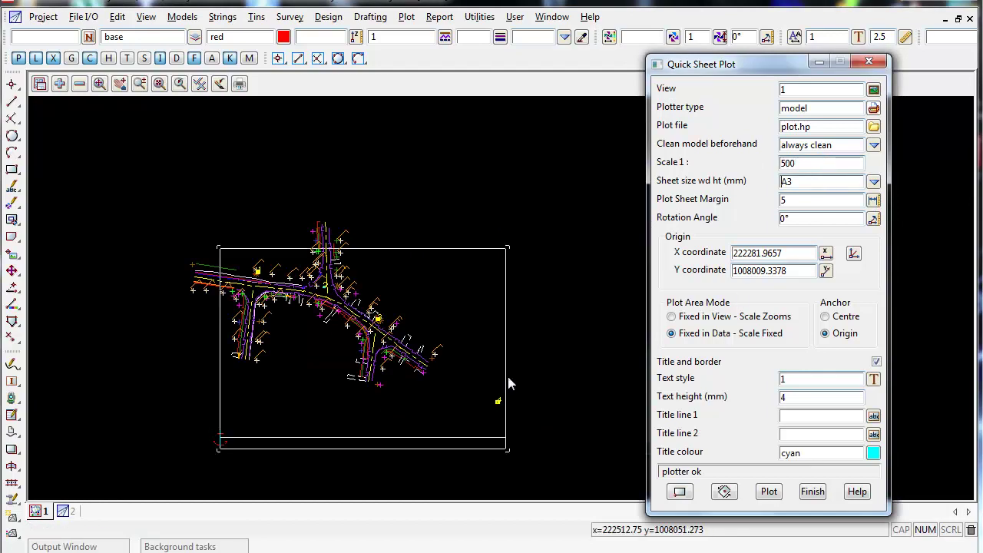
{"action": "scroll", "coordinate": [408, 386], "scroll_direction": "down", "scroll_amount": 1}
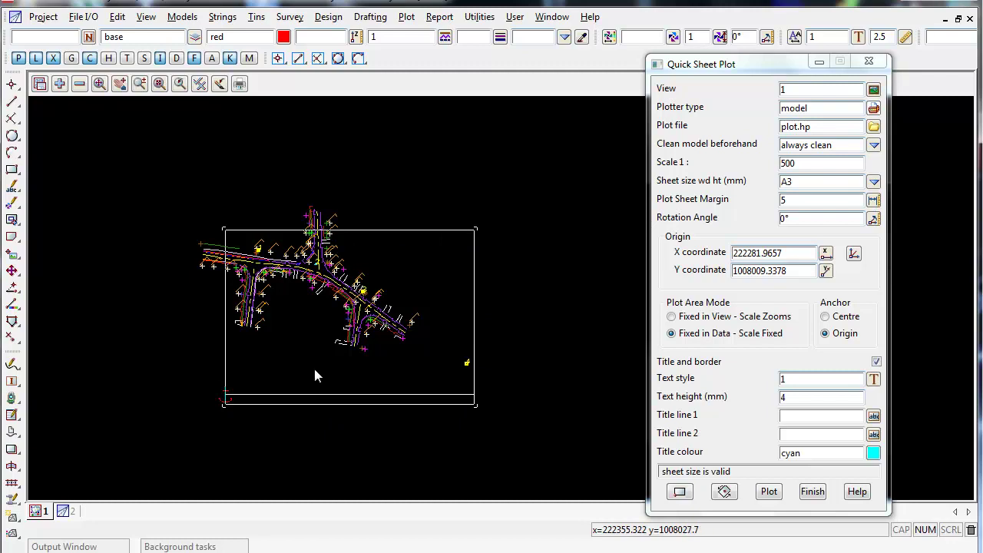
Choose Arial from the text style list for the sheet title and border
{"action": "left_click", "coordinate": [874, 378]}
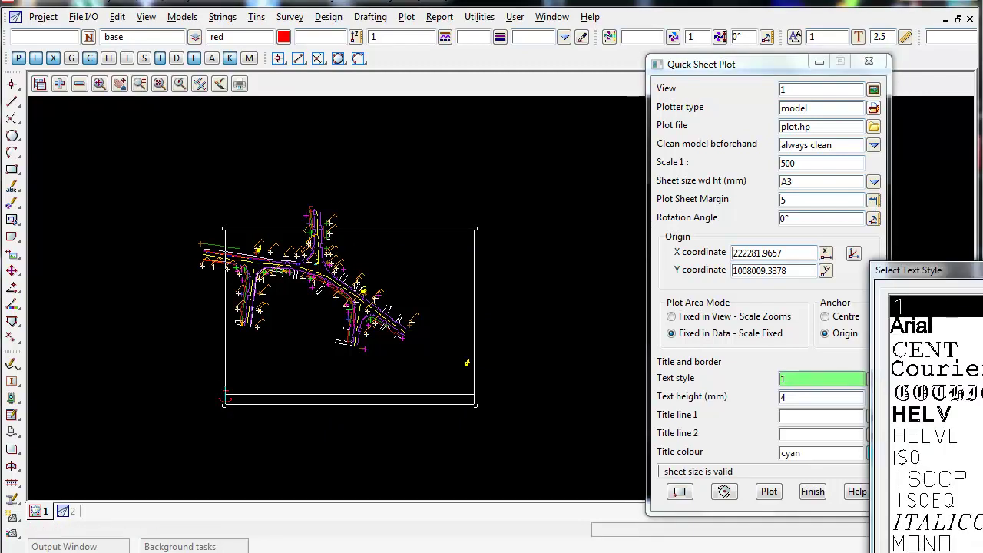
{"action": "scroll", "coordinate": [933, 415], "scroll_direction": "down", "scroll_amount": 2}
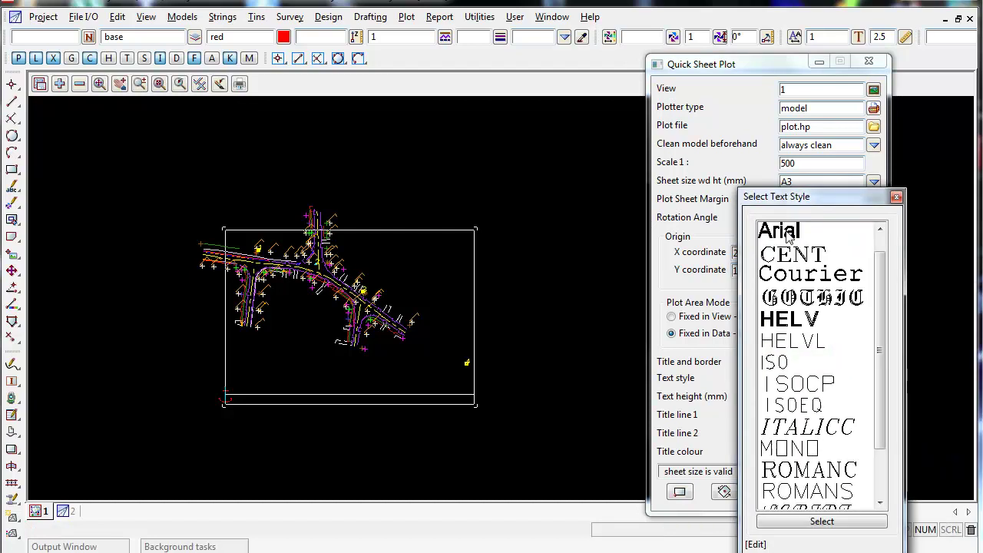
{"action": "left_click", "coordinate": [795, 236]}
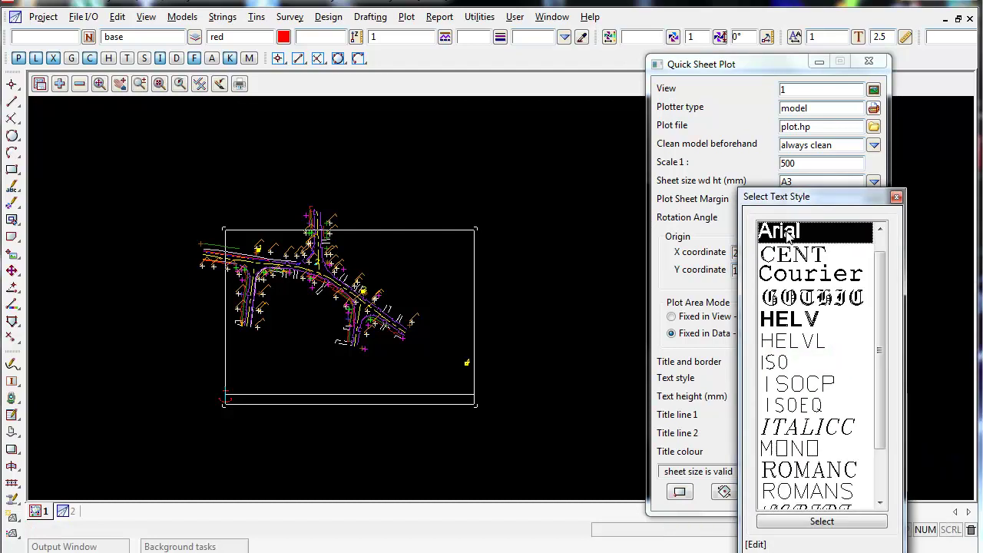
{"action": "left_click", "coordinate": [807, 523]}
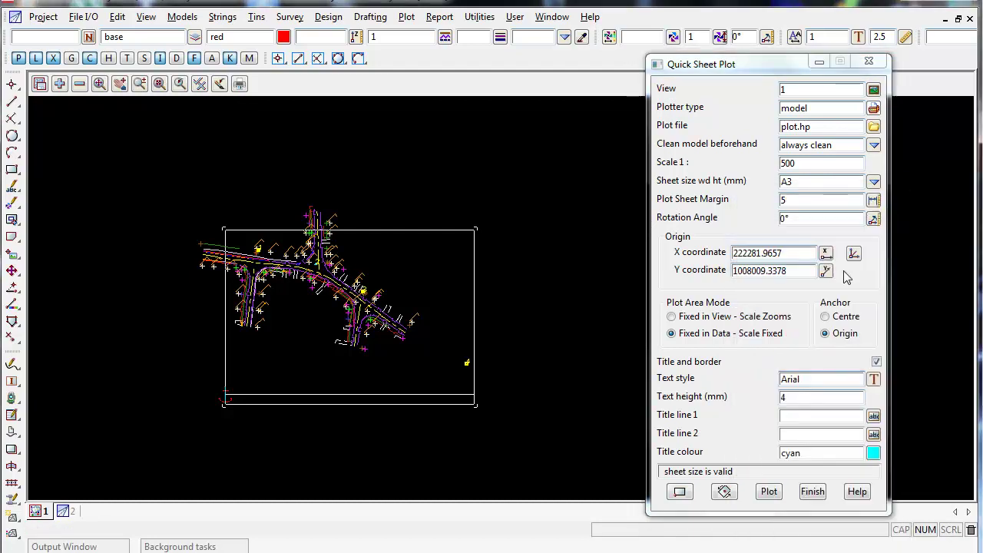
{"action": "left_click", "coordinate": [797, 399]}
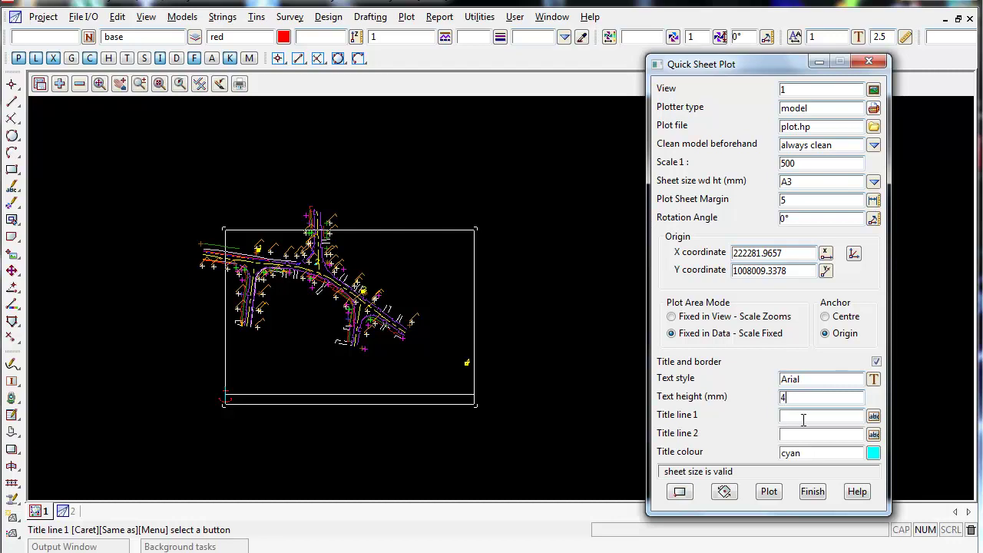
Enter title lines 'Detail Survey' and 'MF' and agree to save the project
{"action": "left_click", "coordinate": [802, 420]}
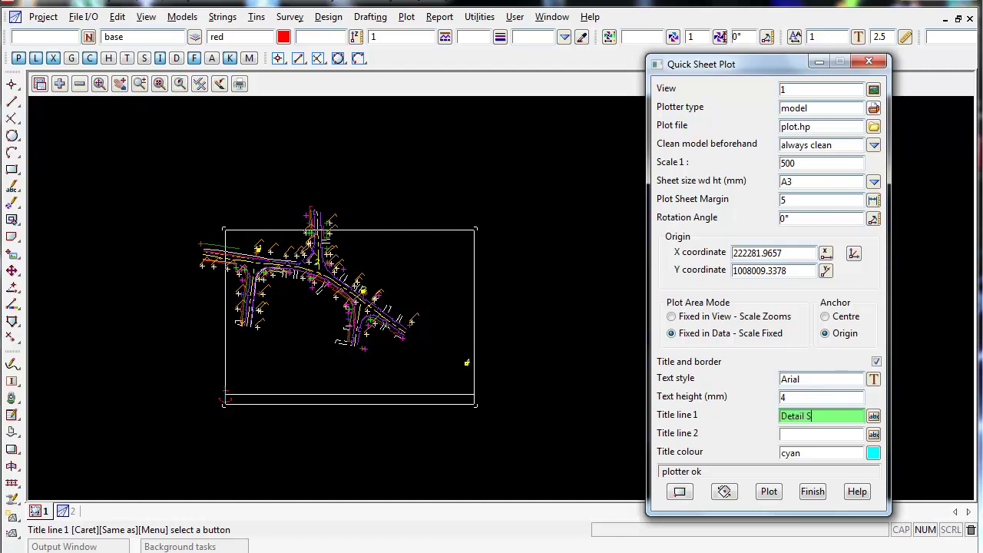
{"action": "type", "text": "urvey"}
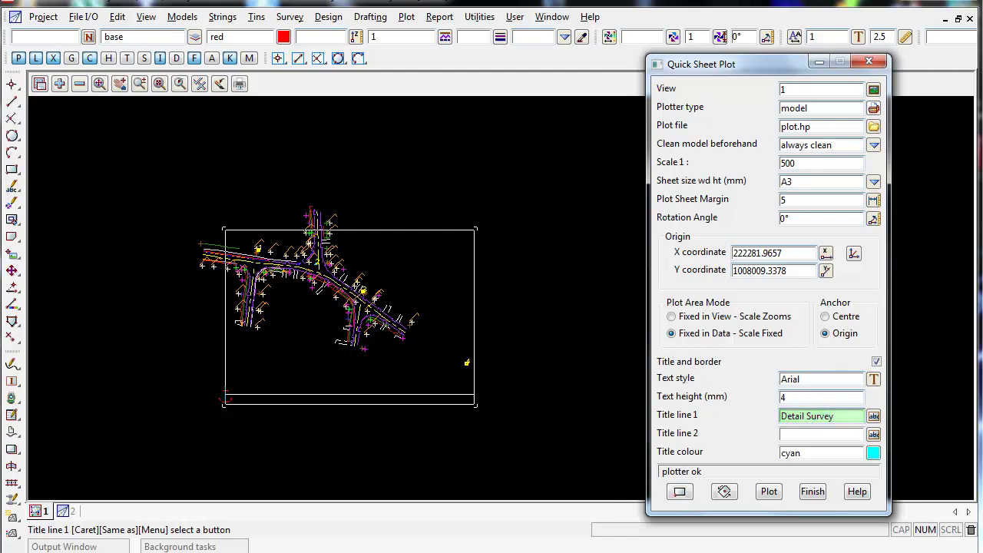
{"action": "key", "text": "Return"}
{"action": "left_click", "coordinate": [804, 435]}
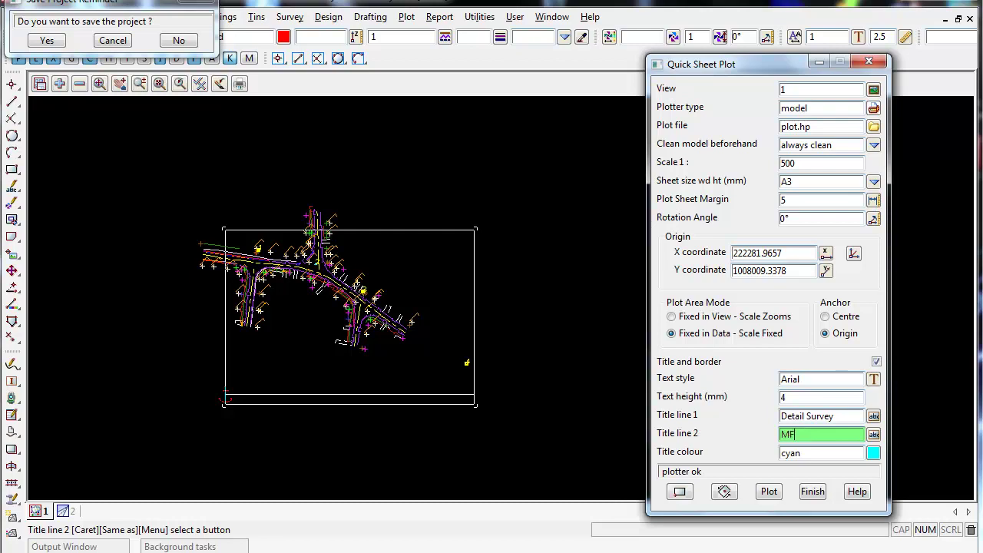
{"action": "left_click", "coordinate": [47, 40]}
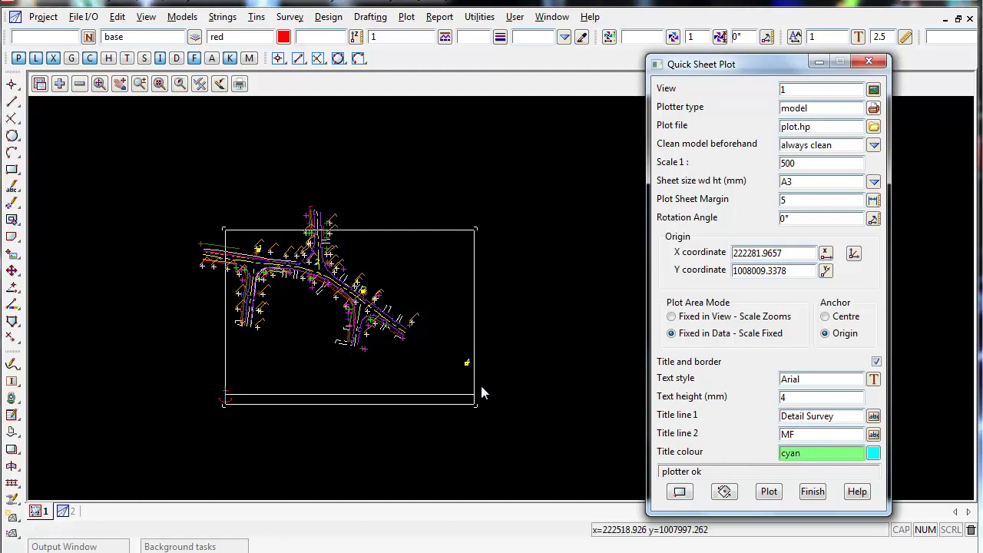
{"action": "left_click_drag", "start_coordinate": [839, 416], "coordinate": [778, 420]}
{"action": "key", "text": "Tab"}
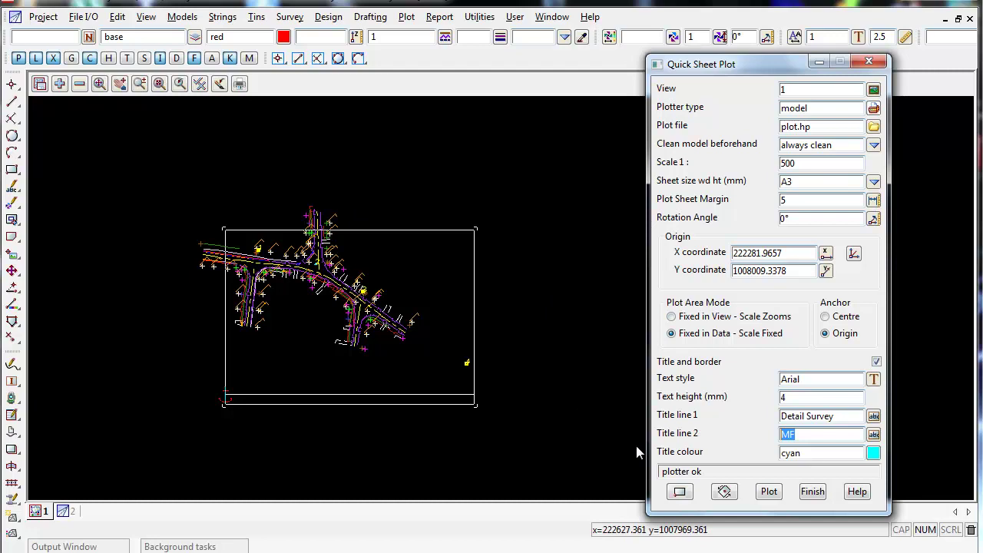
Re-pick the plot origin near the survey at X 222251.96, Y 1008036.5778
{"action": "left_click", "coordinate": [680, 492]}
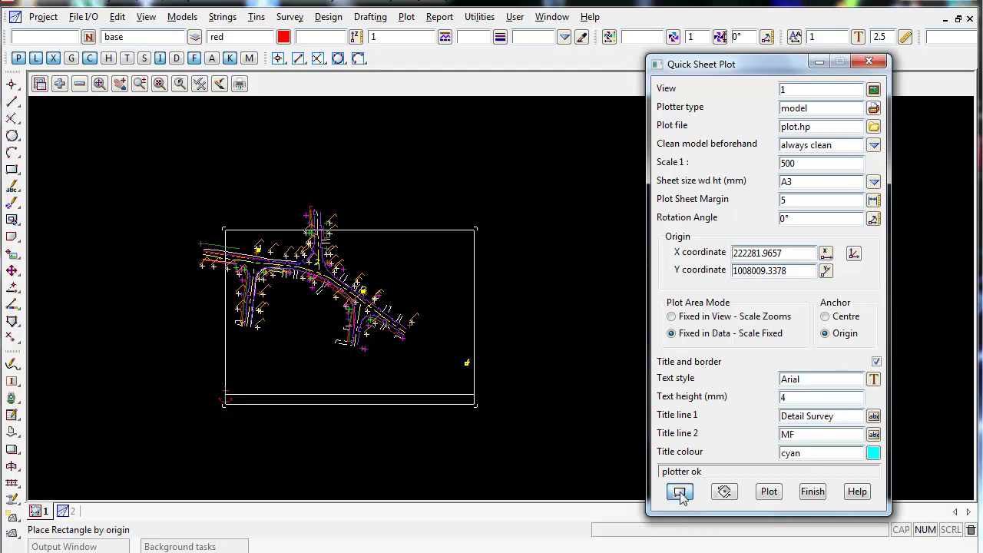
{"action": "right_click", "coordinate": [192, 369]}
{"action": "left_click", "coordinate": [303, 408]}
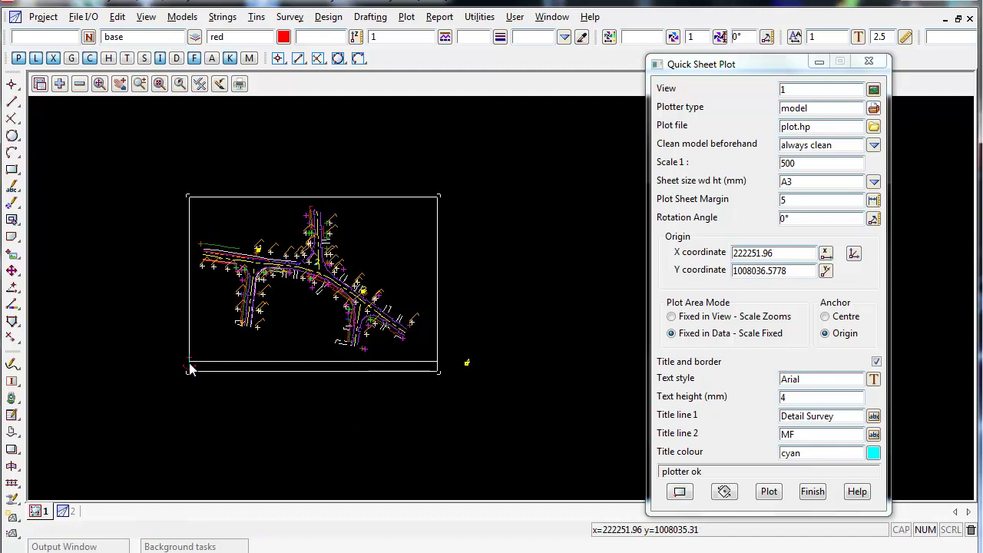
Place the plot rectangle by centre on the survey and set its rotation angle to 0°
{"action": "left_click", "coordinate": [723, 492]}
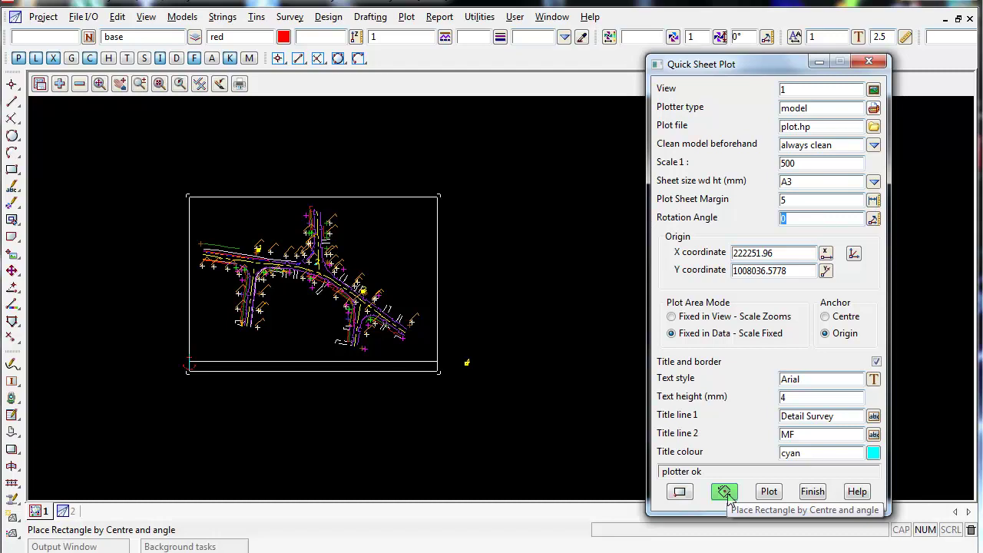
{"action": "left_click", "coordinate": [725, 492]}
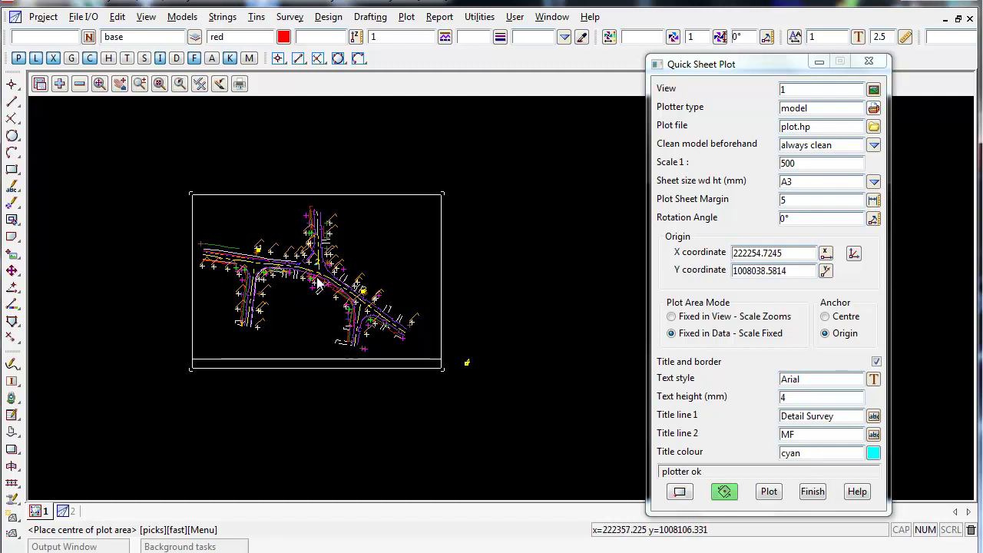
{"action": "left_click", "coordinate": [318, 282]}
{"action": "middle_click", "coordinate": [318, 282]}
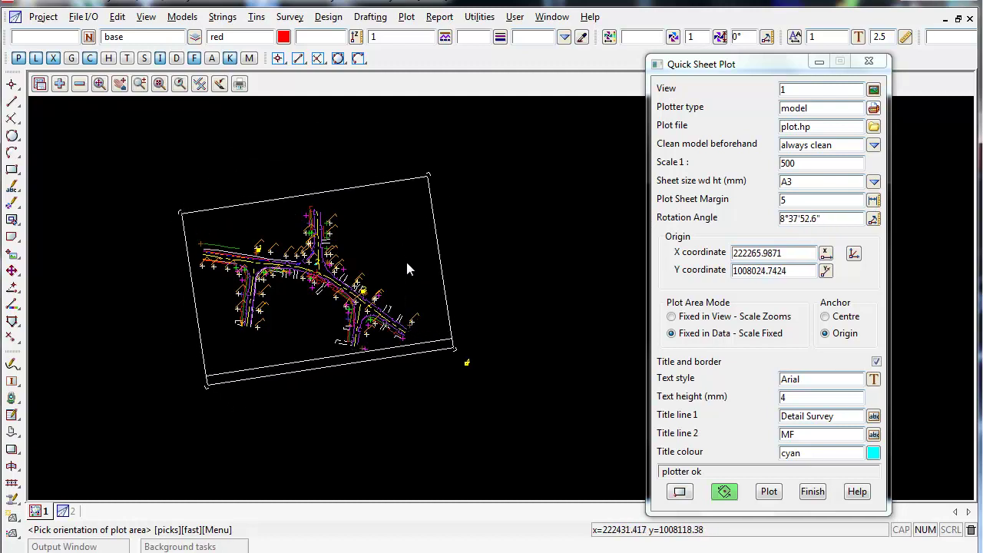
{"action": "left_click", "coordinate": [406, 262]}
{"action": "middle_click", "coordinate": [407, 265]}
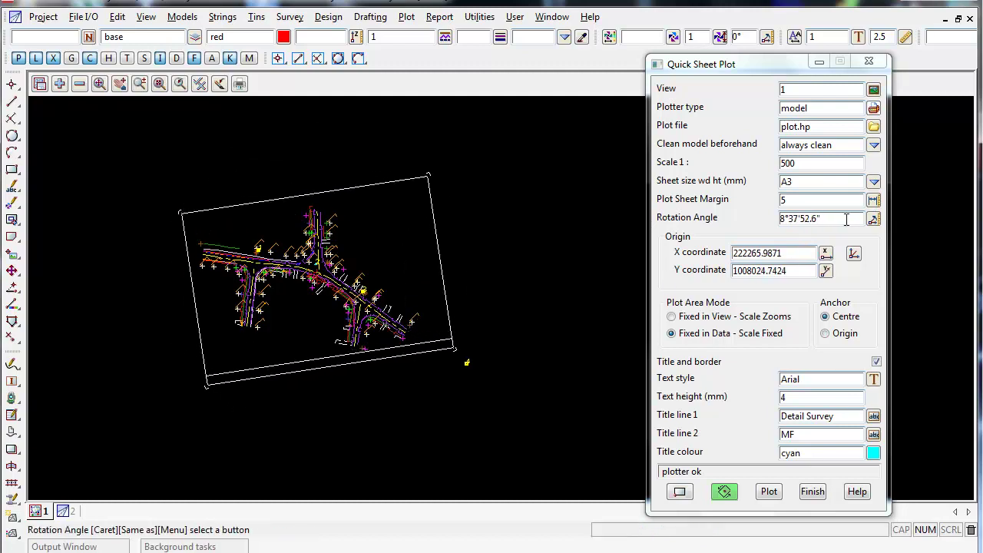
{"action": "type", "text": "0"}
{"action": "key", "text": "Return"}
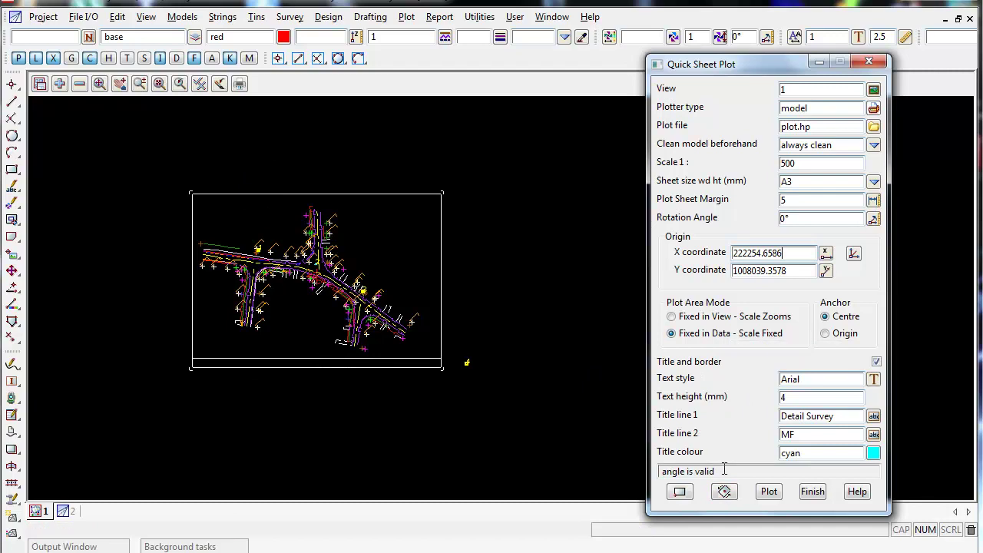
Plot the A3 1:500 sheet to plot.hp
{"action": "left_click", "coordinate": [769, 498]}
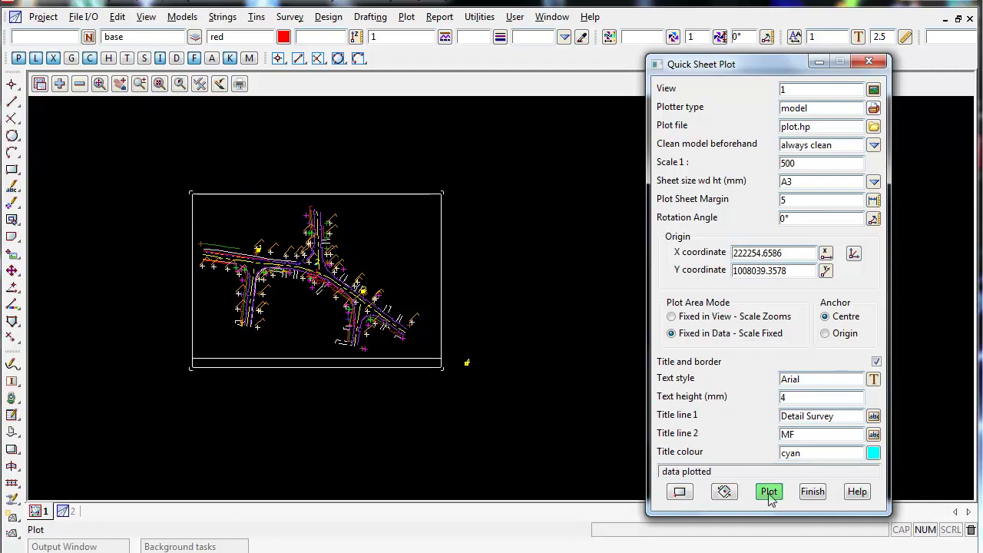
{"action": "left_click_drag", "start_coordinate": [768, 472], "coordinate": [605, 470]}
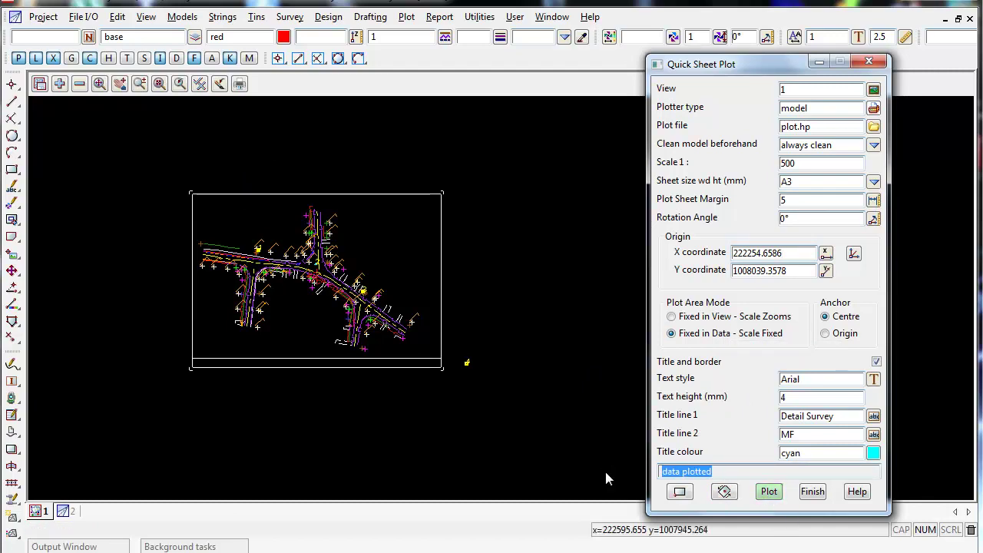
Create a new plan view, Plan 3, and maximise it
{"action": "left_click", "coordinate": [144, 20]}
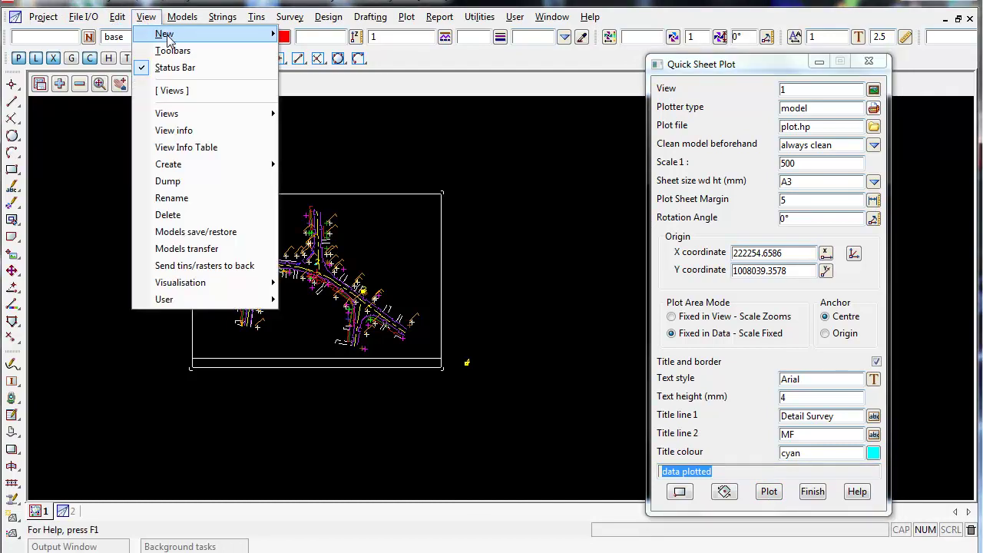
{"action": "mouse_move", "coordinate": [212, 38]}
{"action": "left_click", "coordinate": [331, 35]}
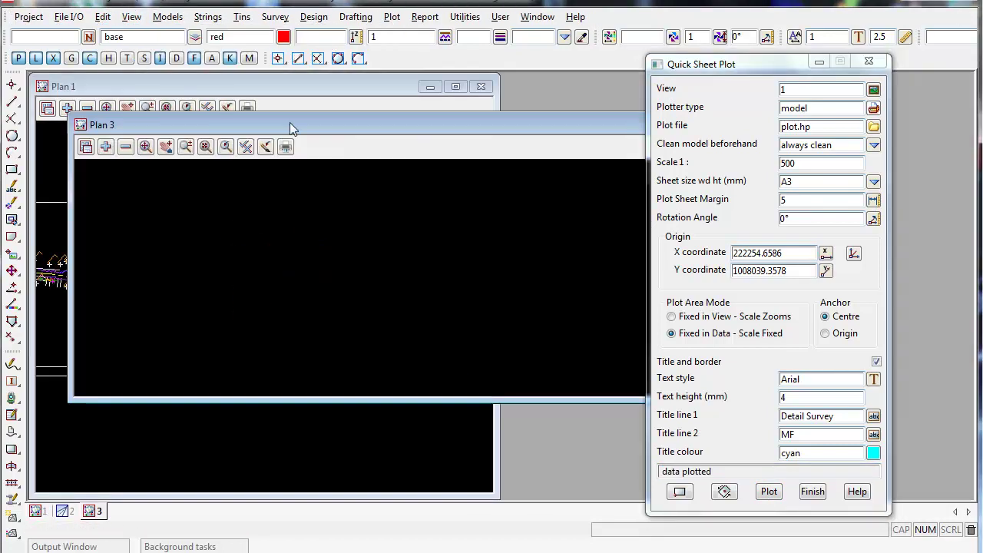
{"action": "left_click_drag", "start_coordinate": [764, 66], "coordinate": [330, 23]}
{"action": "left_click", "coordinate": [833, 124]}
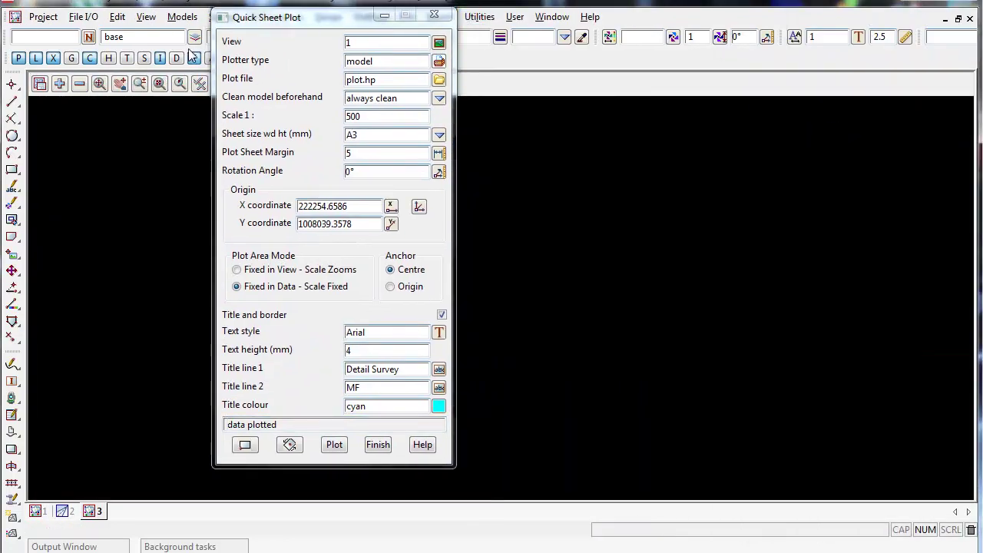
{"action": "left_click_drag", "start_coordinate": [269, 17], "coordinate": [771, 25]}
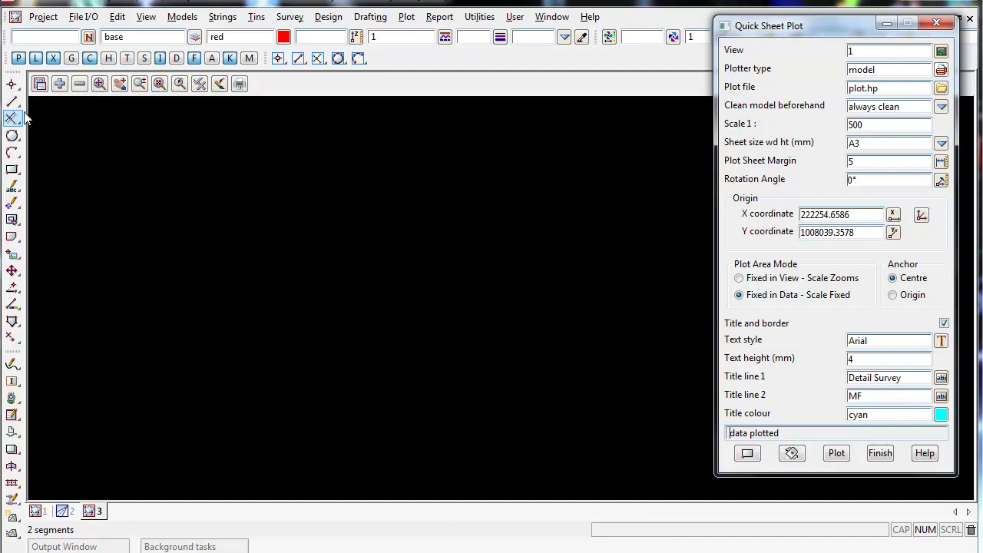
Add the 'plot hp' model to Plan 3
{"action": "left_click", "coordinate": [60, 84]}
{"action": "left_click_drag", "start_coordinate": [195, 145], "coordinate": [194, 334]}
{"action": "left_click", "coordinate": [90, 405]}
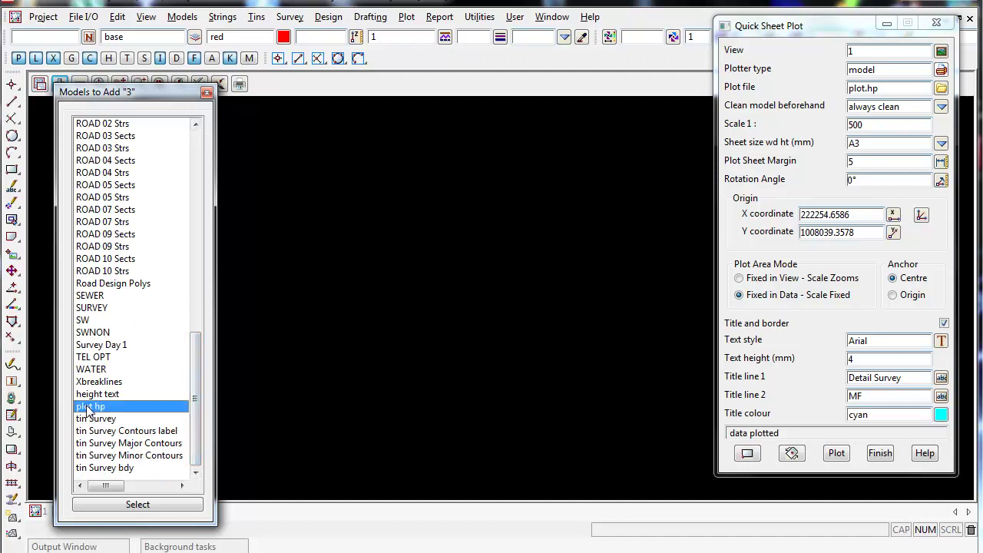
{"action": "left_click", "coordinate": [823, 98]}
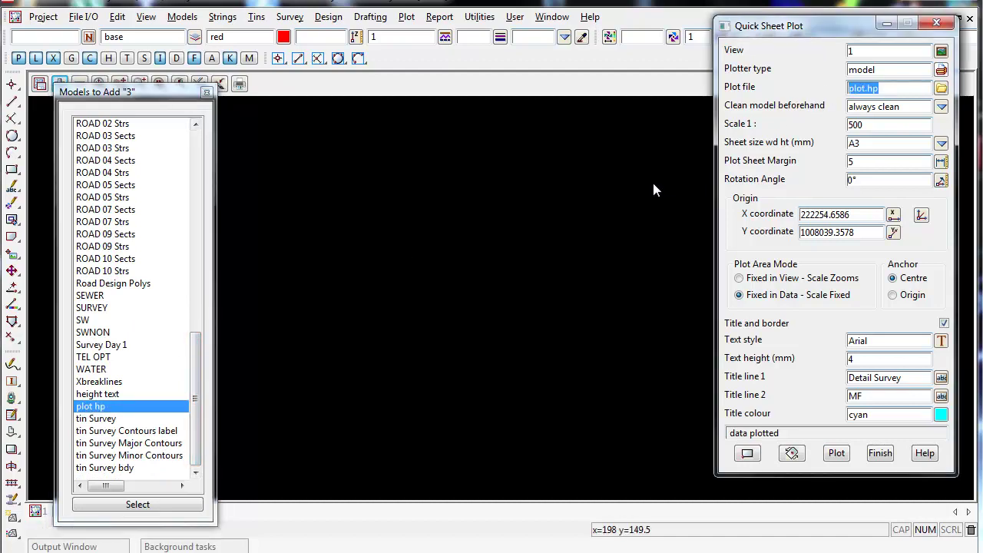
{"action": "left_click", "coordinate": [99, 504]}
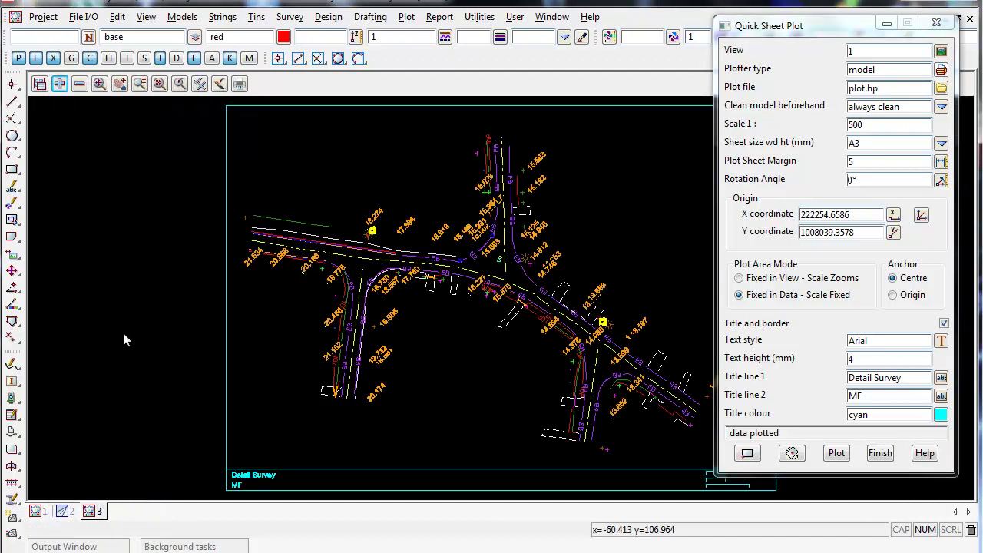
{"action": "scroll", "coordinate": [91, 304], "scroll_direction": "down", "scroll_amount": 1}
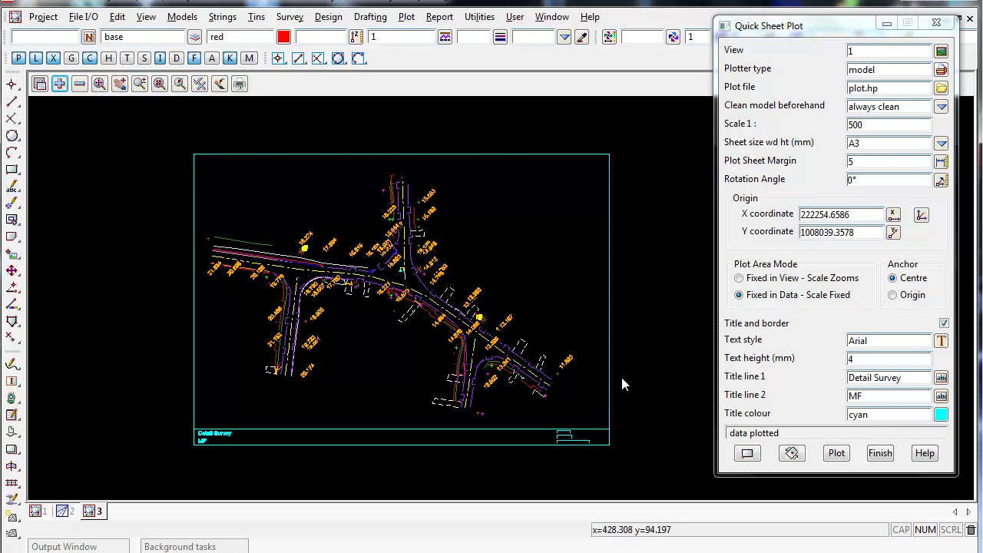
{"action": "scroll", "coordinate": [215, 436], "scroll_direction": "up", "scroll_amount": 5}
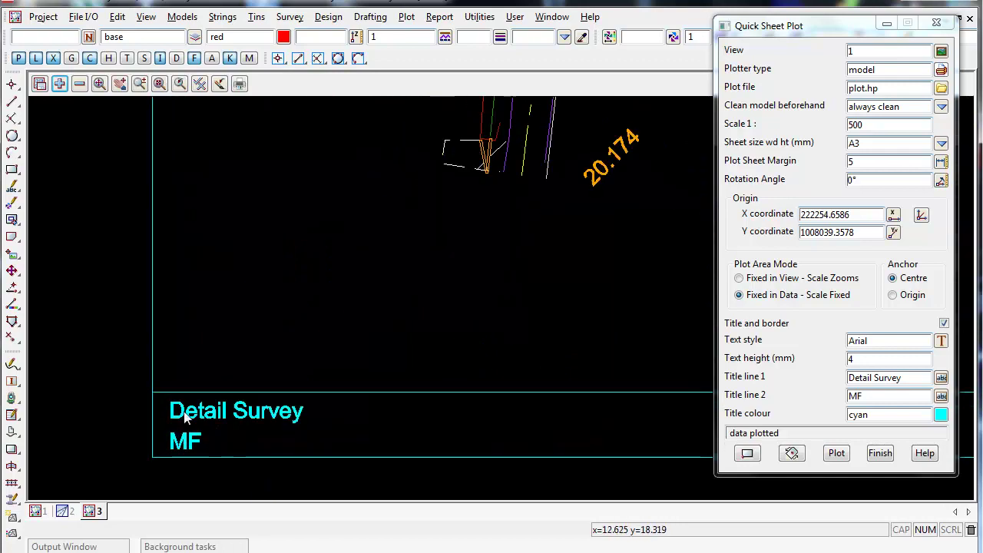
{"action": "left_click", "coordinate": [907, 378]}
{"action": "left_click", "coordinate": [848, 395]}
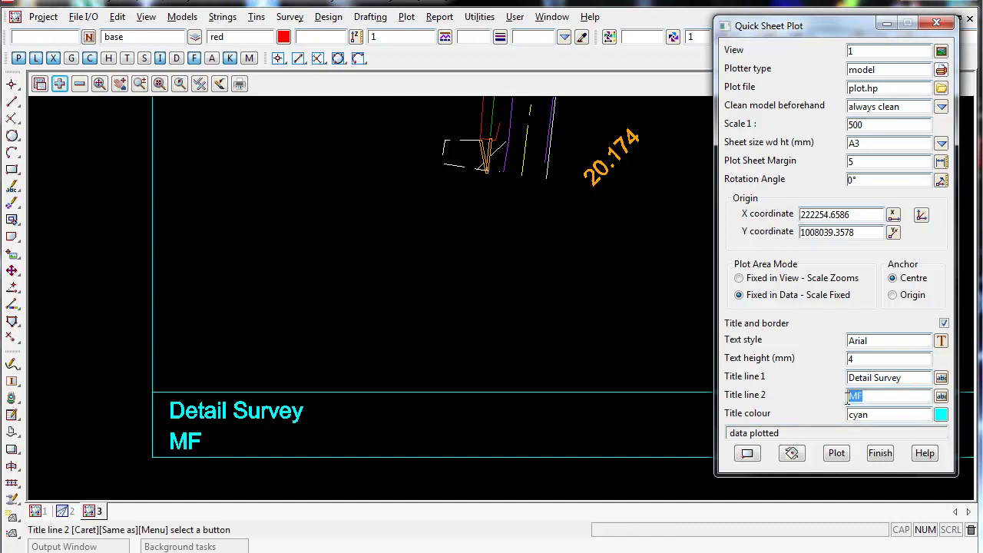
{"action": "left_click", "coordinate": [102, 318]}
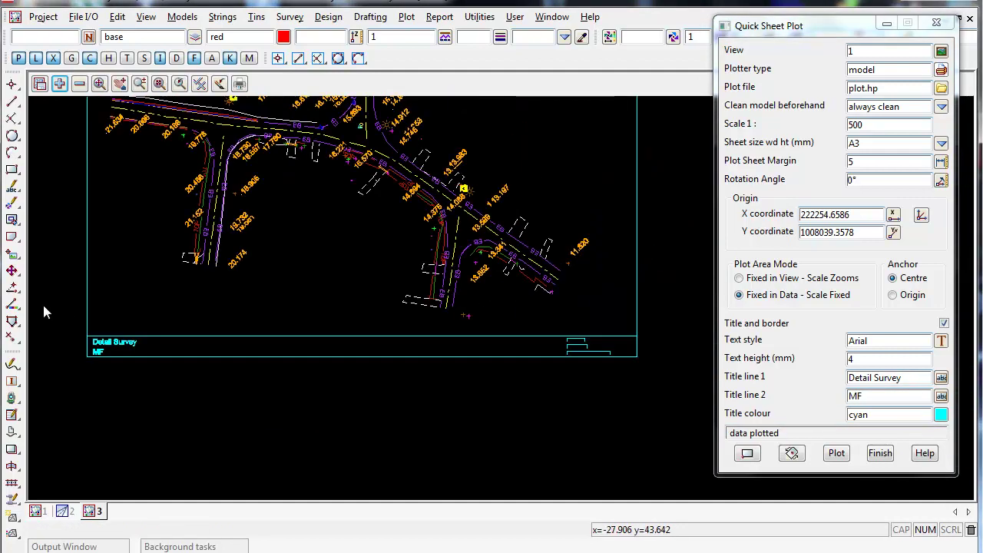
{"action": "scroll", "coordinate": [578, 358], "scroll_direction": "up", "scroll_amount": 3}
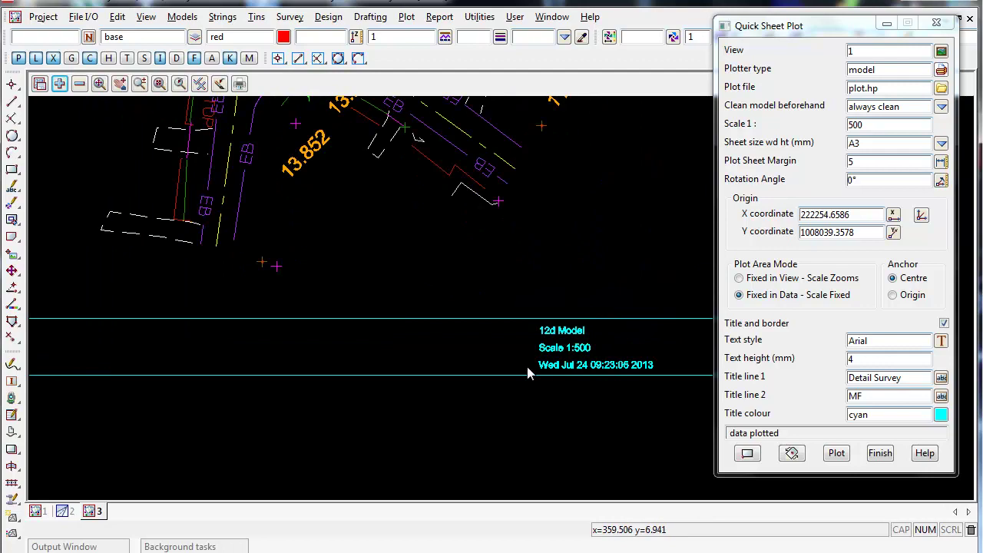
{"action": "scroll", "coordinate": [515, 316], "scroll_direction": "down", "scroll_amount": 1}
{"action": "scroll", "coordinate": [613, 349], "scroll_direction": "up", "scroll_amount": 1}
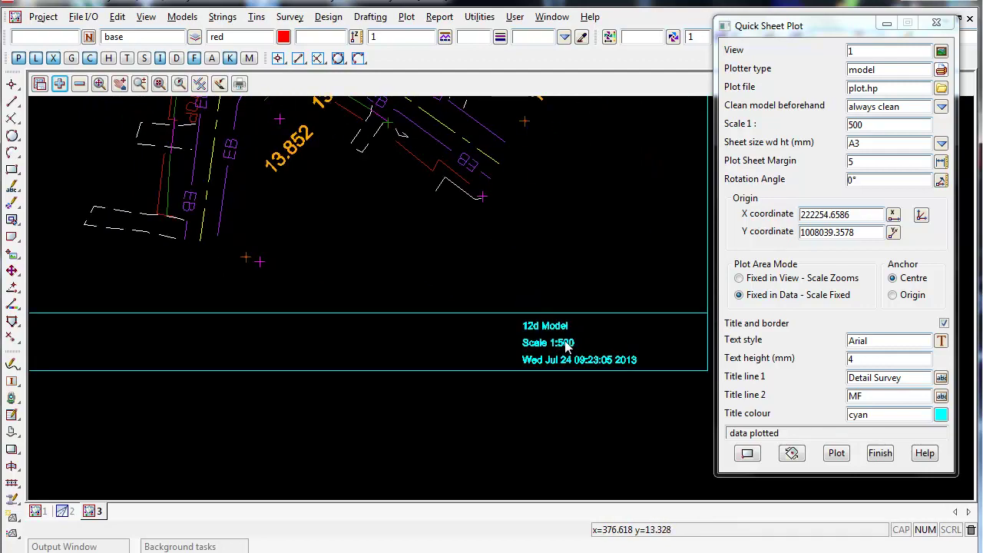
{"action": "scroll", "coordinate": [603, 453], "scroll_direction": "down", "scroll_amount": 4}
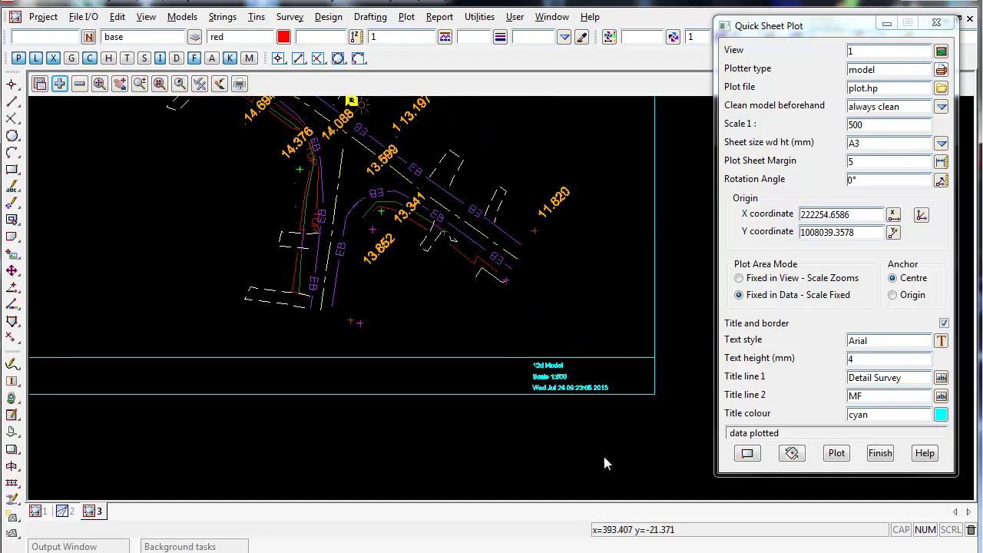